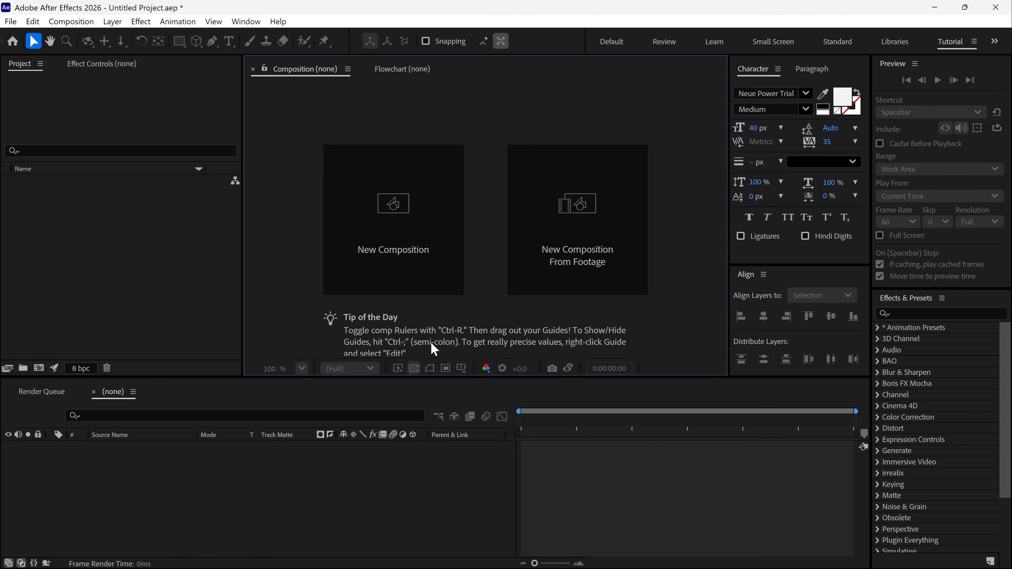
Import the signature logo Illustrator file as Composition - Retain Layer Sizes.
double_click(149, 272)
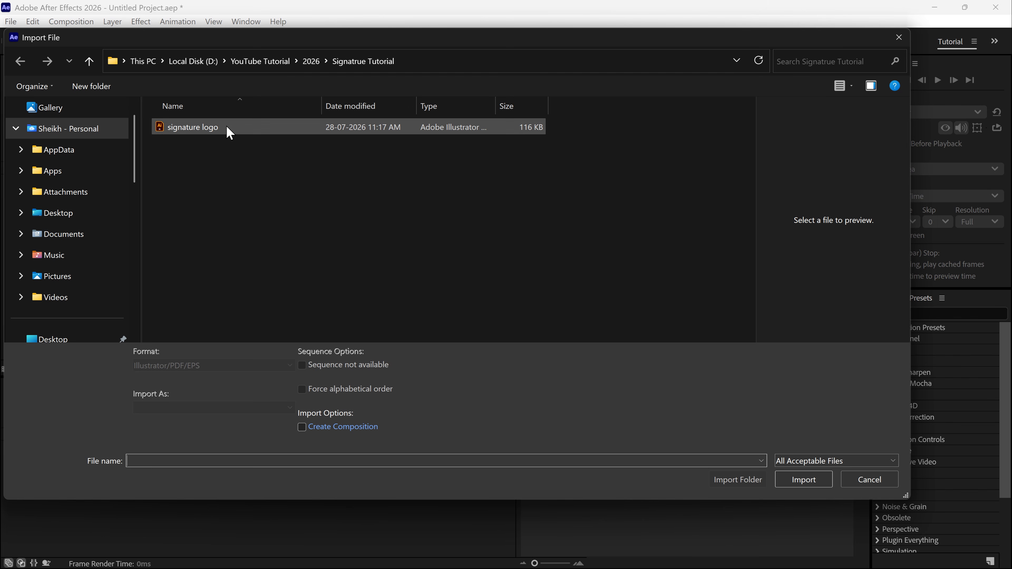
left_click(227, 127)
left_click(226, 406)
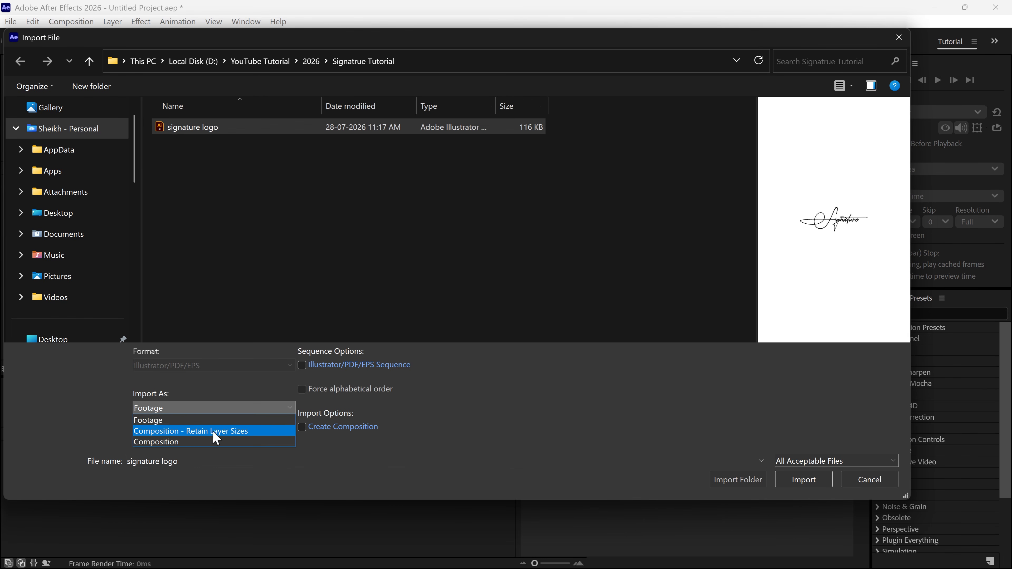
left_click(231, 431)
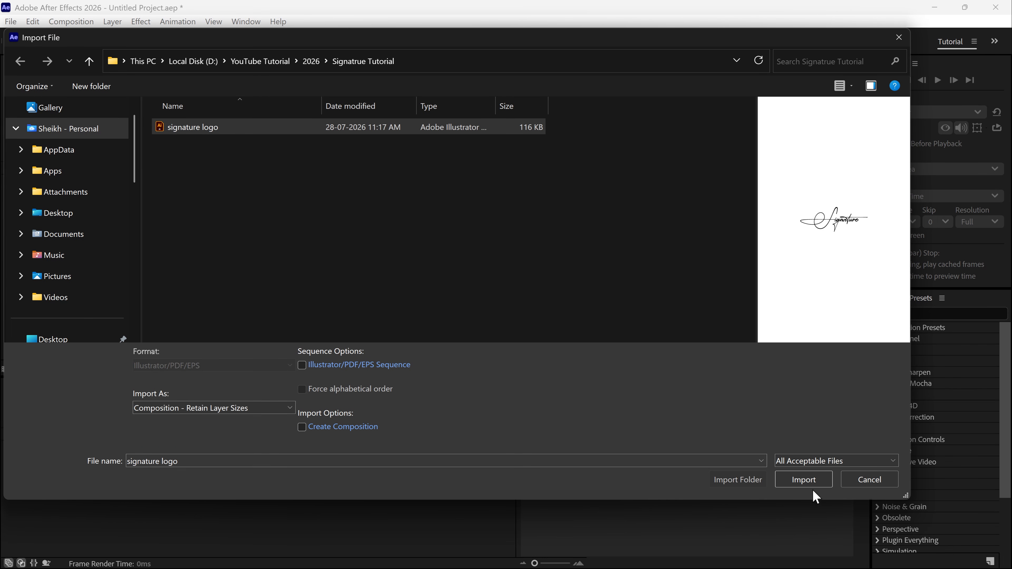
left_click(811, 480)
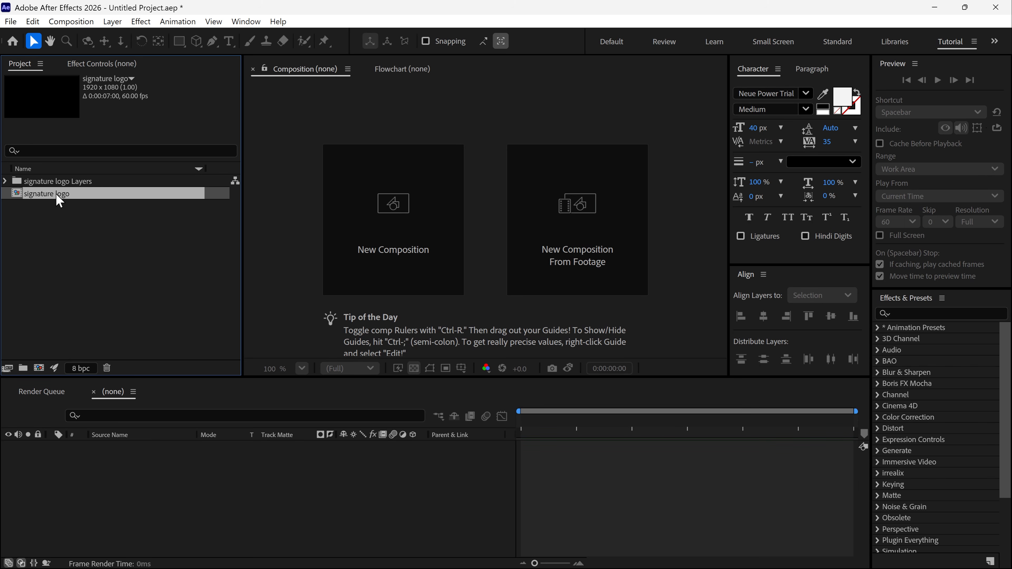
Open the signature logo composition and show it on the transparency grid.
double_click(54, 194)
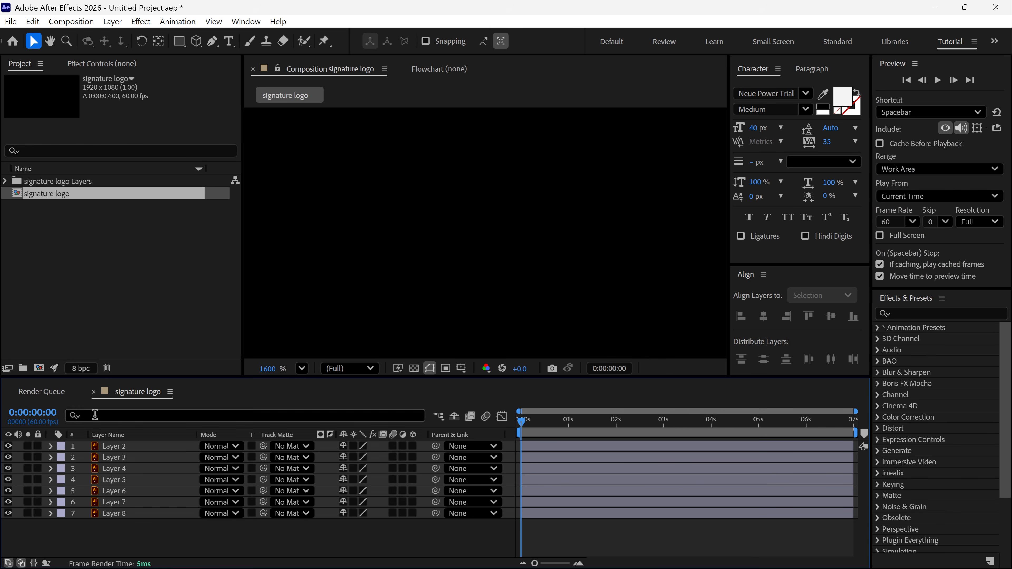
left_click(414, 368)
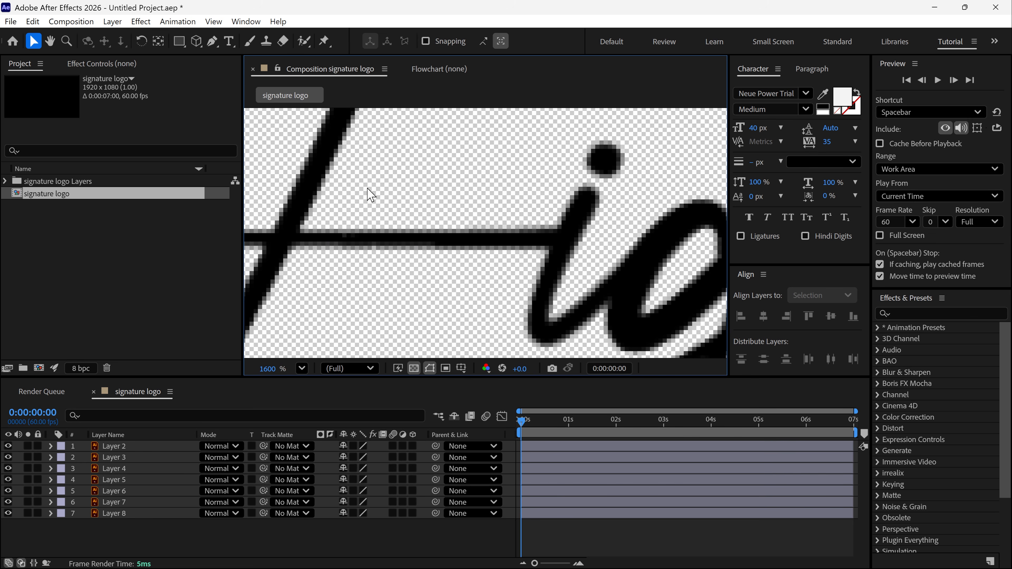
key("shift+slash")
Create shapes from all seven vector layers of the signature.
left_click_drag(381, 185, 659, 315)
right_click(132, 489)
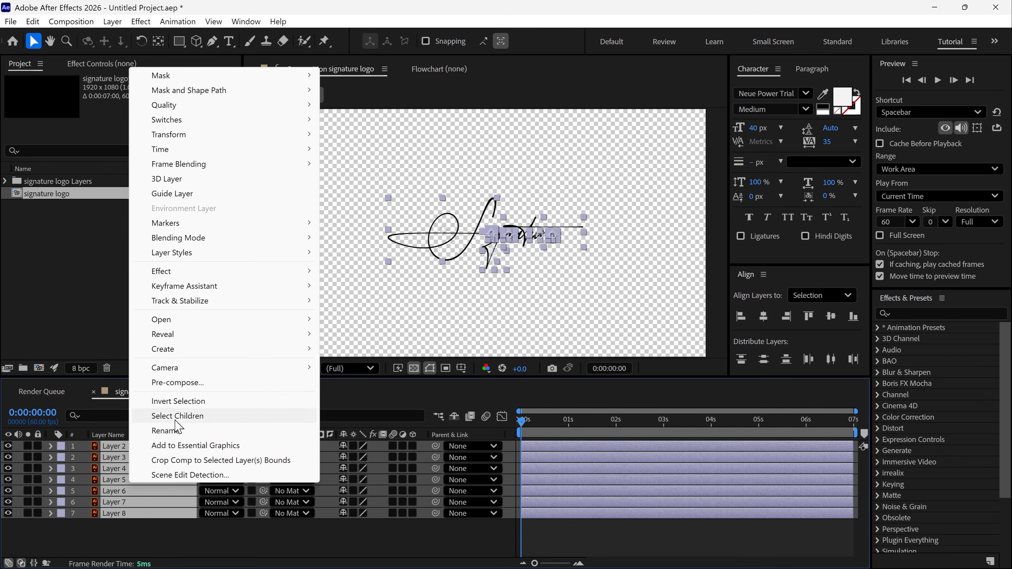
mouse_move(170, 348)
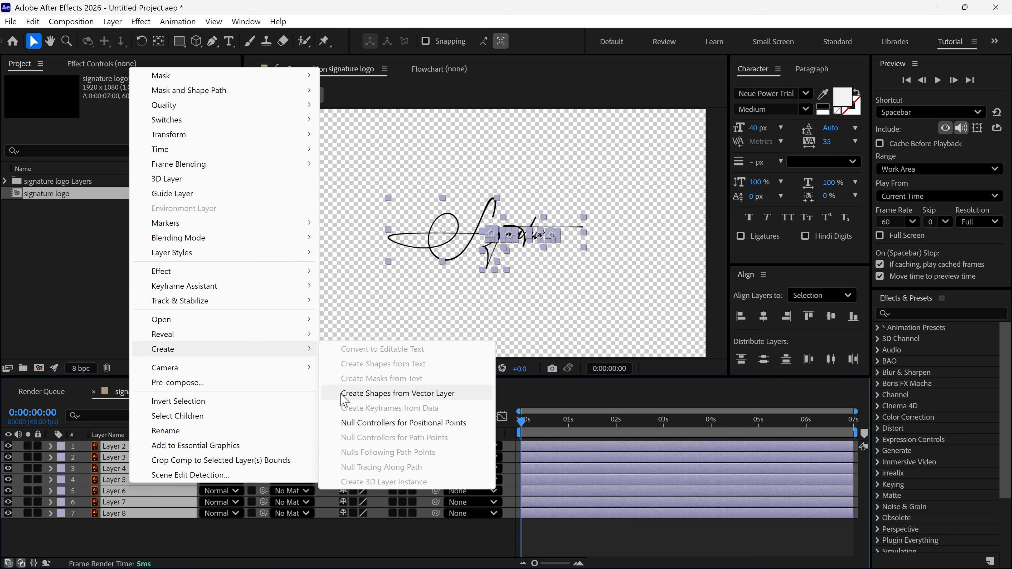
left_click(452, 402)
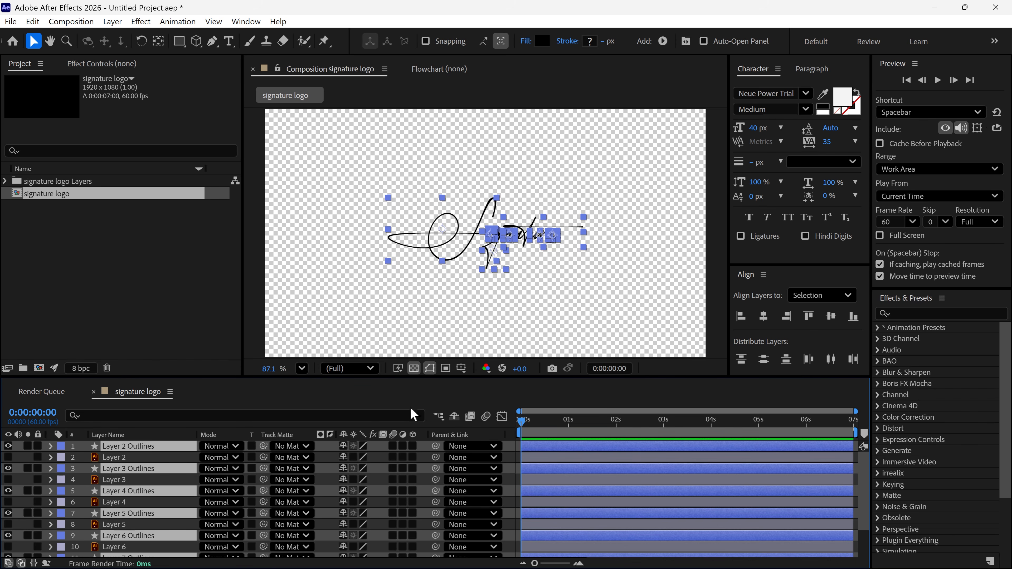
Delete all the original Illustrator layers by their label group, keeping only the outline layers.
left_click(60, 457)
left_click(86, 199)
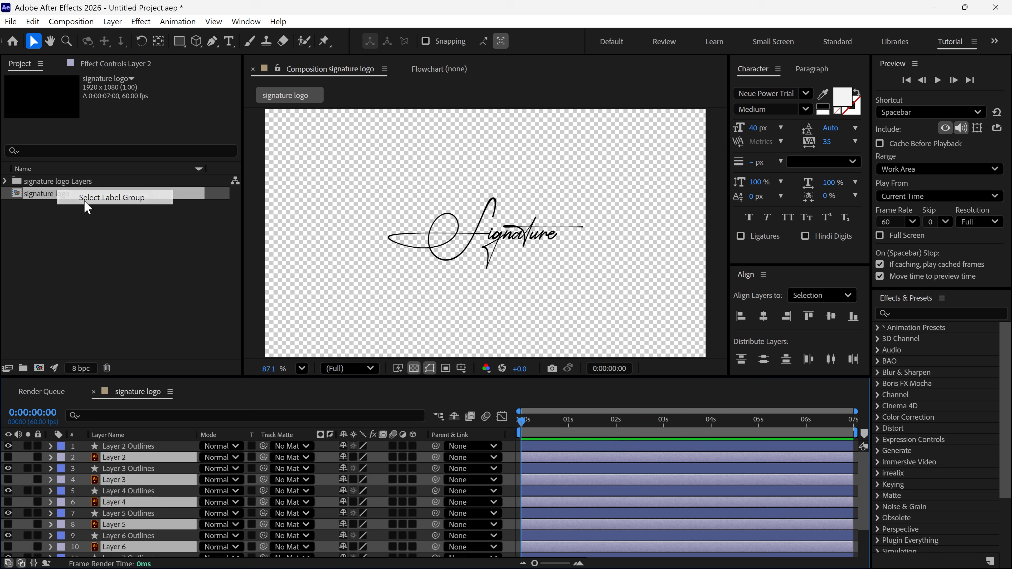
key("Delete")
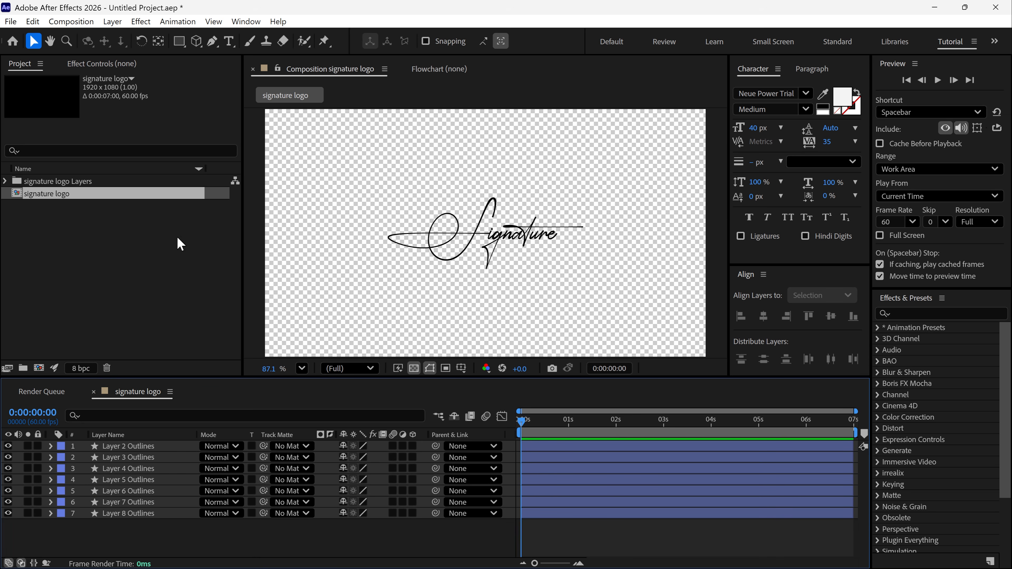
Change the fill of all signature outline layers to white and turn off the transparency grid.
left_click_drag(623, 264, 324, 208)
left_click(542, 40)
left_click_drag(721, 279, 668, 260)
left_click(977, 252)
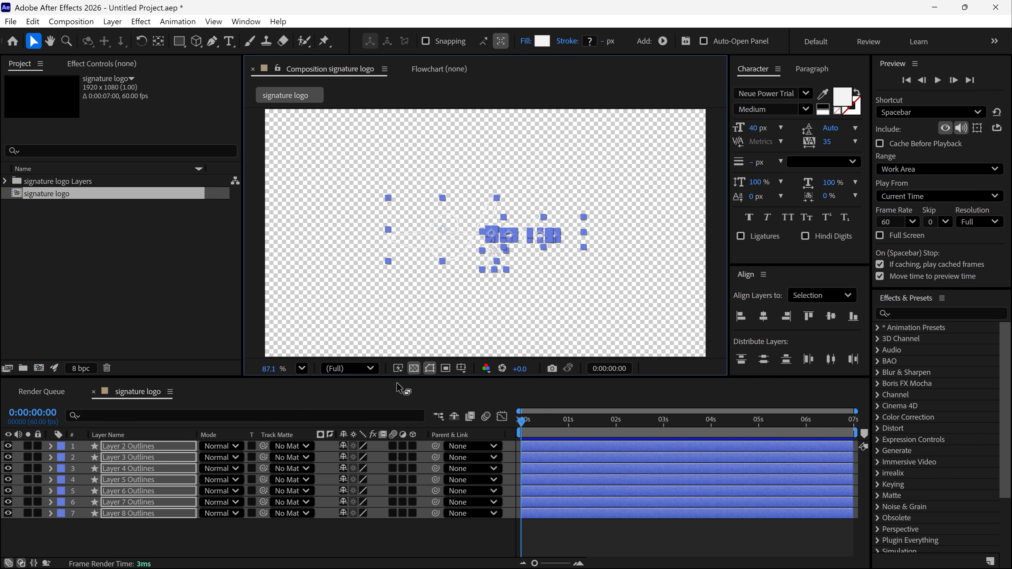
left_click(414, 369)
left_click(394, 551)
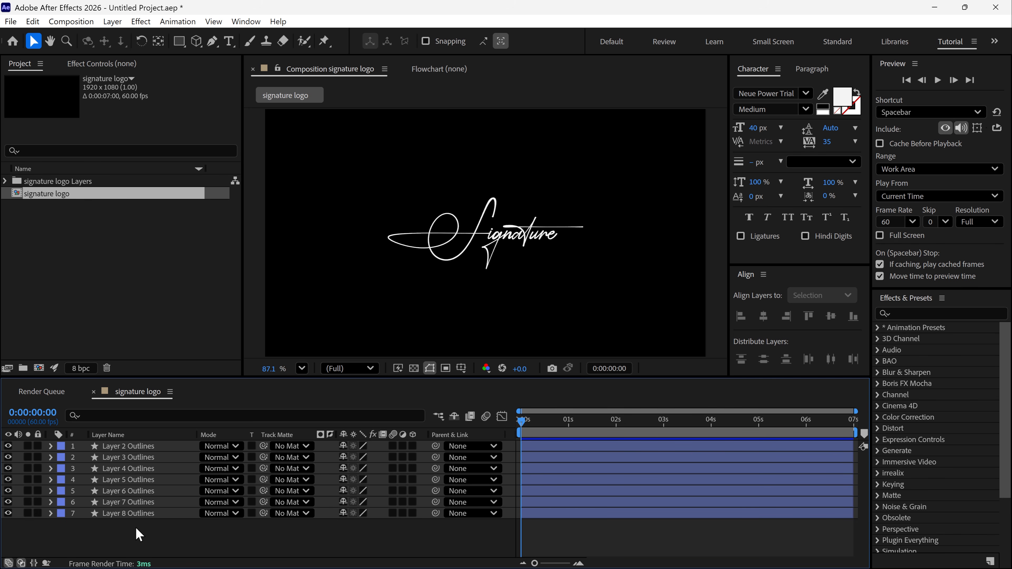
Rename the seven outline layers from bottom to top as S, i, g, n, at, ur and e.
left_click(122, 514)
key("Return")
type("S")
key("Return")
key("ctrl+Up")
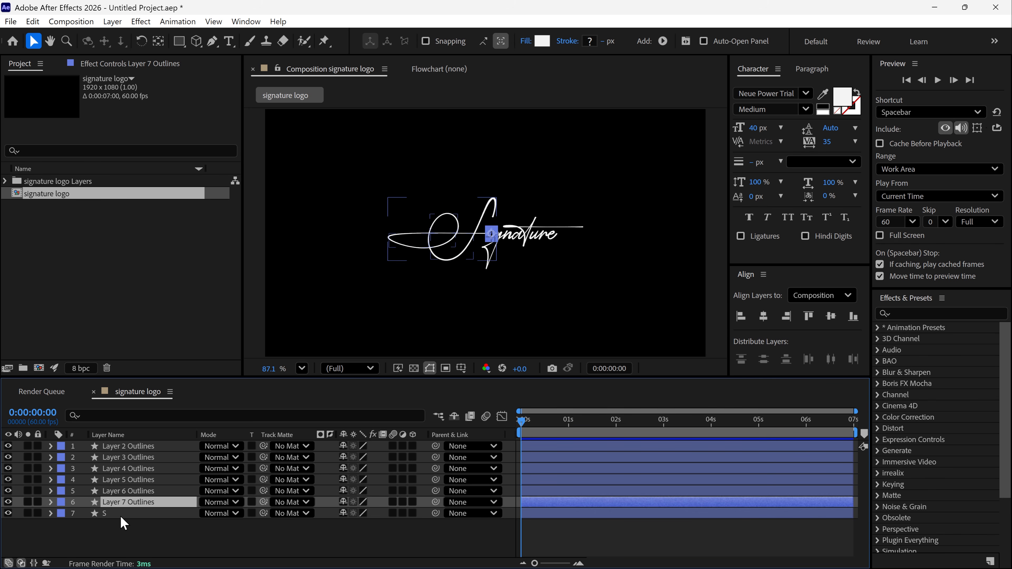
key("Return")
type("i")
key("Return")
key("ctrl+Up")
key("Return")
key("ctrl+Up")
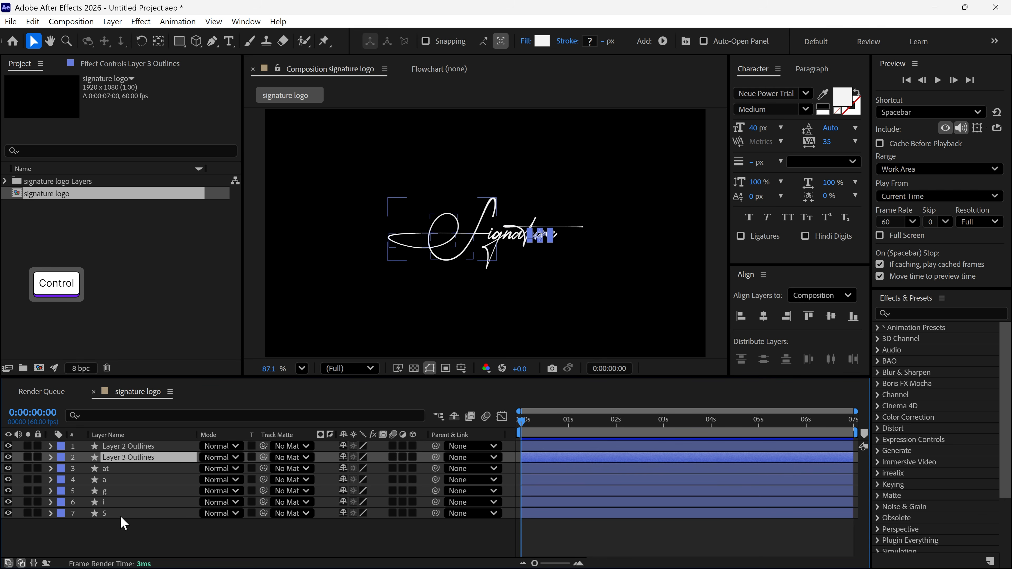
key("Return")
type("ur")
key("Return")
key("ctrl+Up")
key("Return")
type("e")
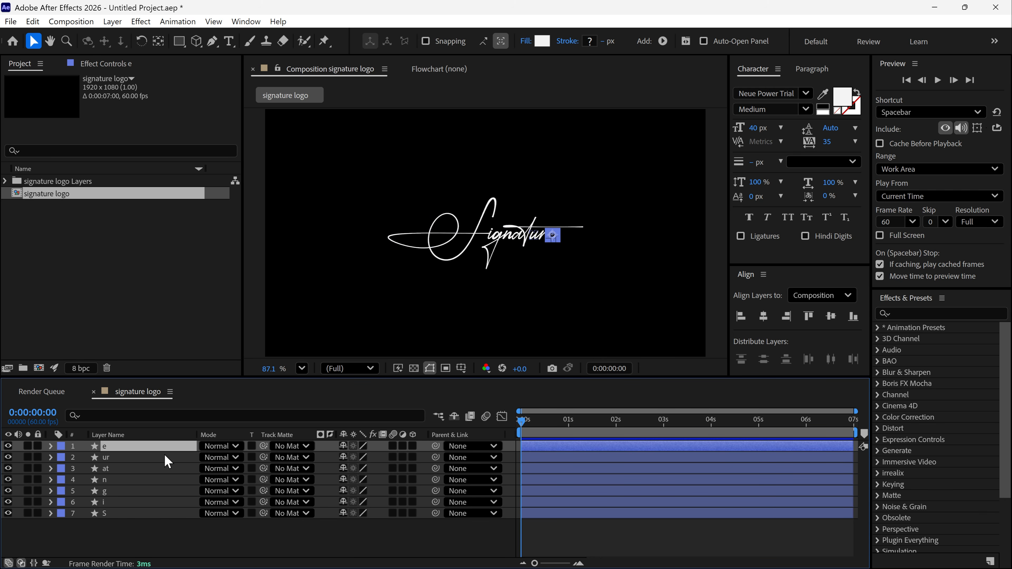
left_click(150, 531)
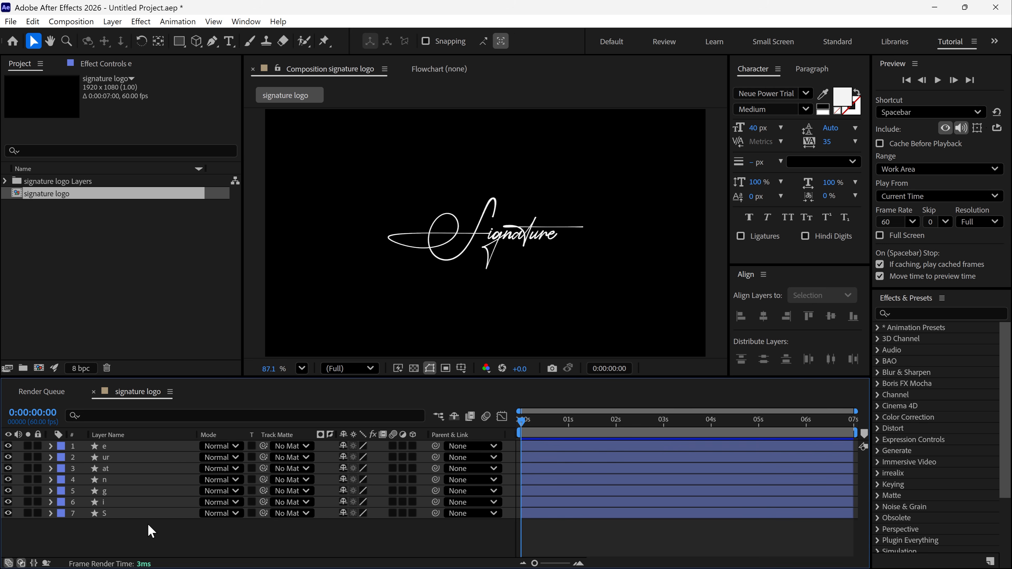
Solo the S layer and lock it.
left_click(437, 249)
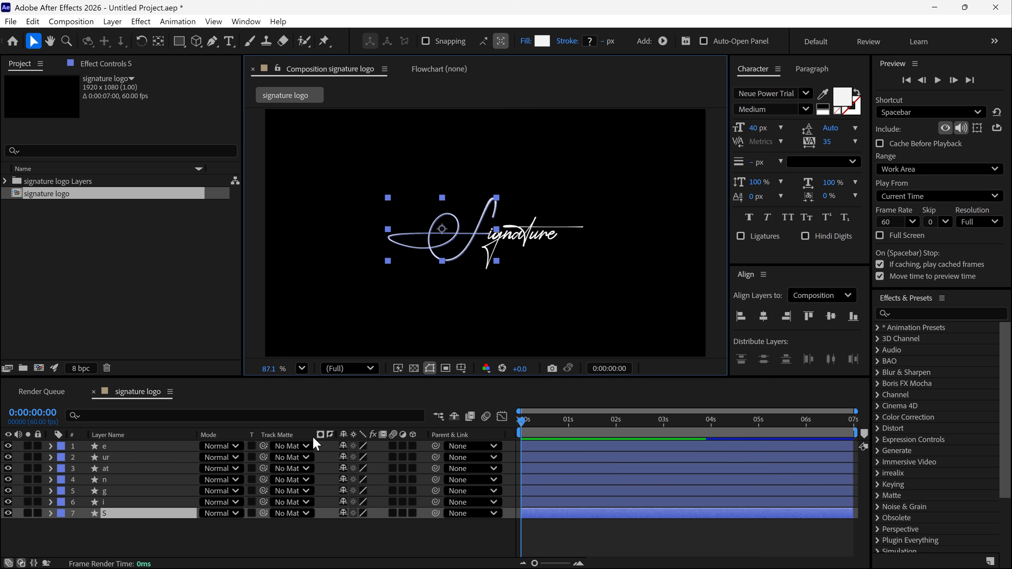
left_click(27, 513)
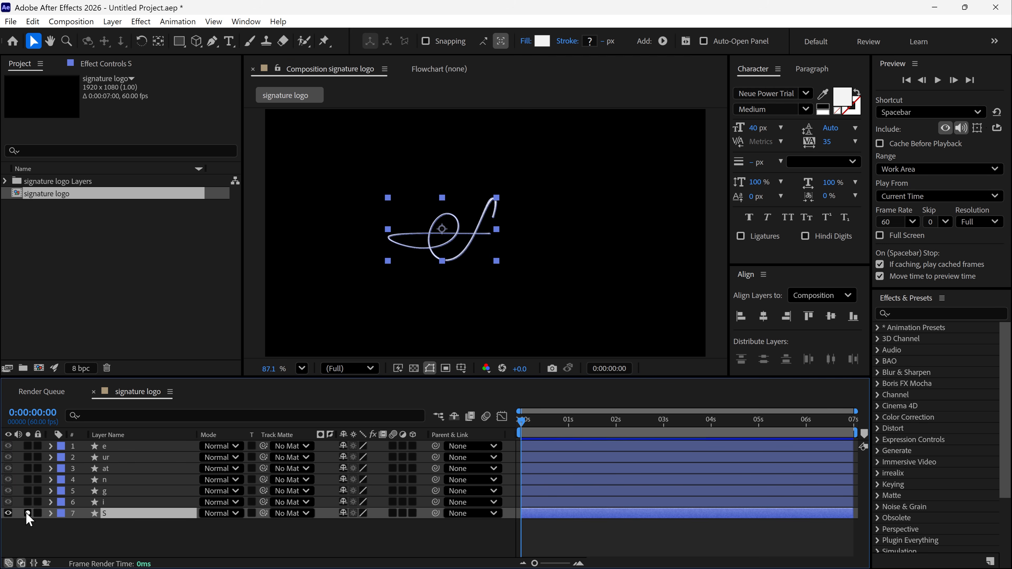
scroll(457, 262, "up", 1)
left_click_drag(448, 256, 523, 260)
left_click(321, 536)
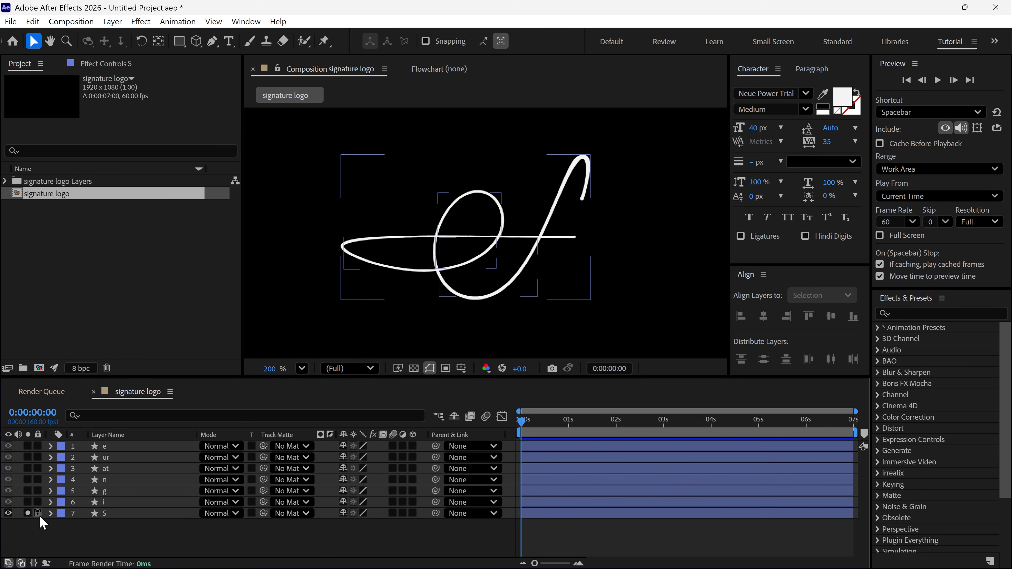
Activate the Pen tool and set its fill to None, keeping the red stroke.
left_click(212, 40)
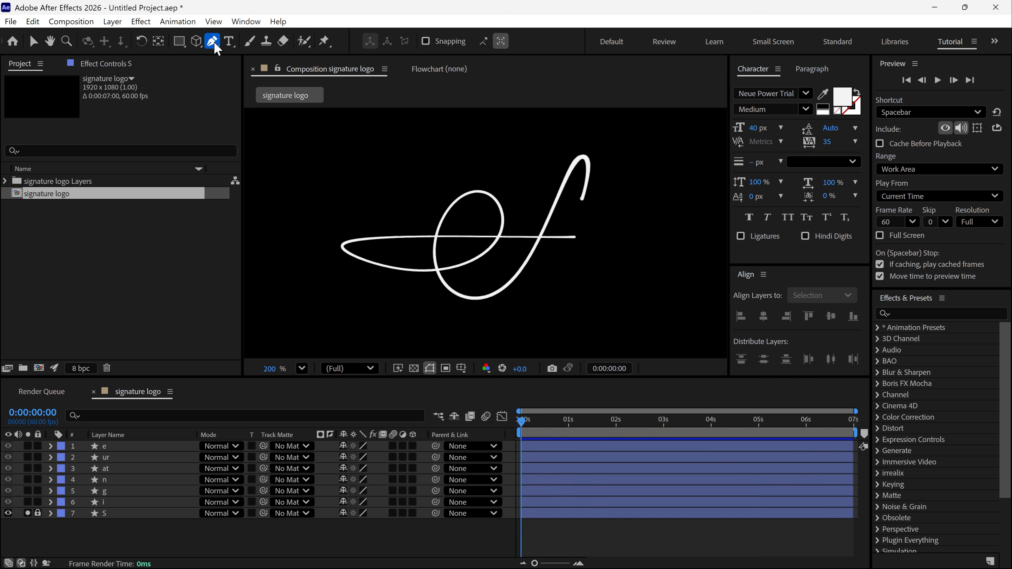
left_click(411, 40)
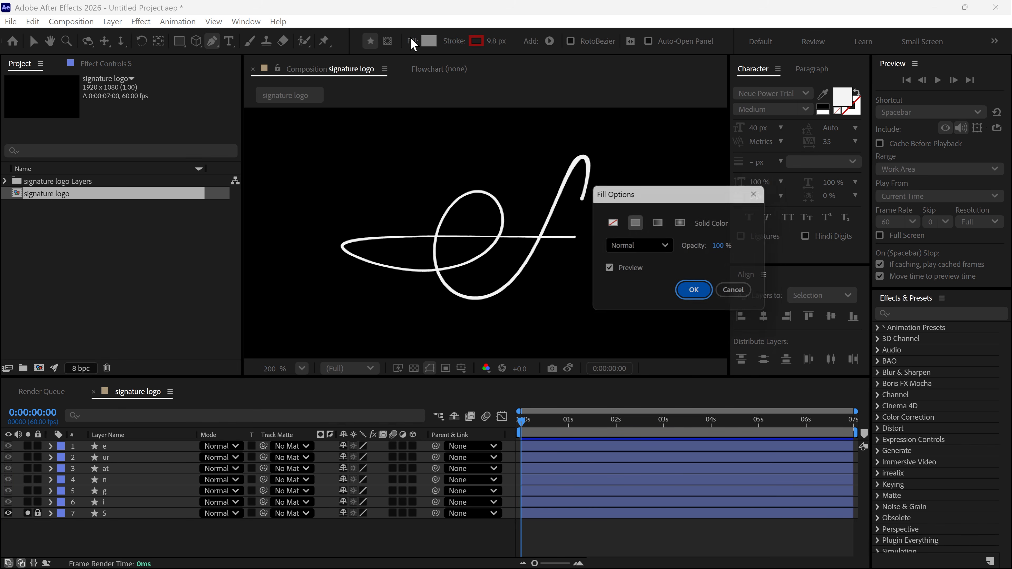
left_click(614, 227)
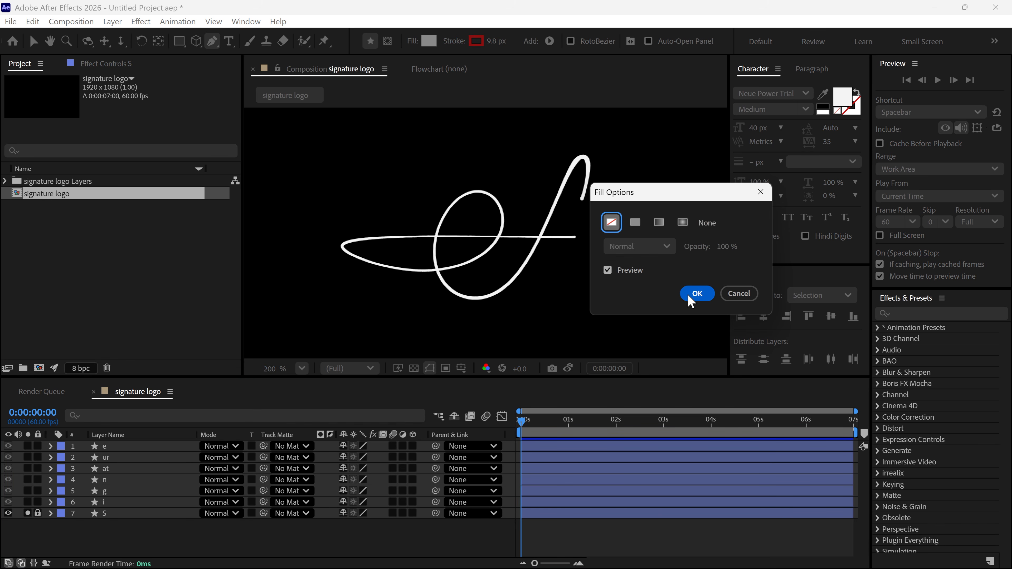
left_click(697, 293)
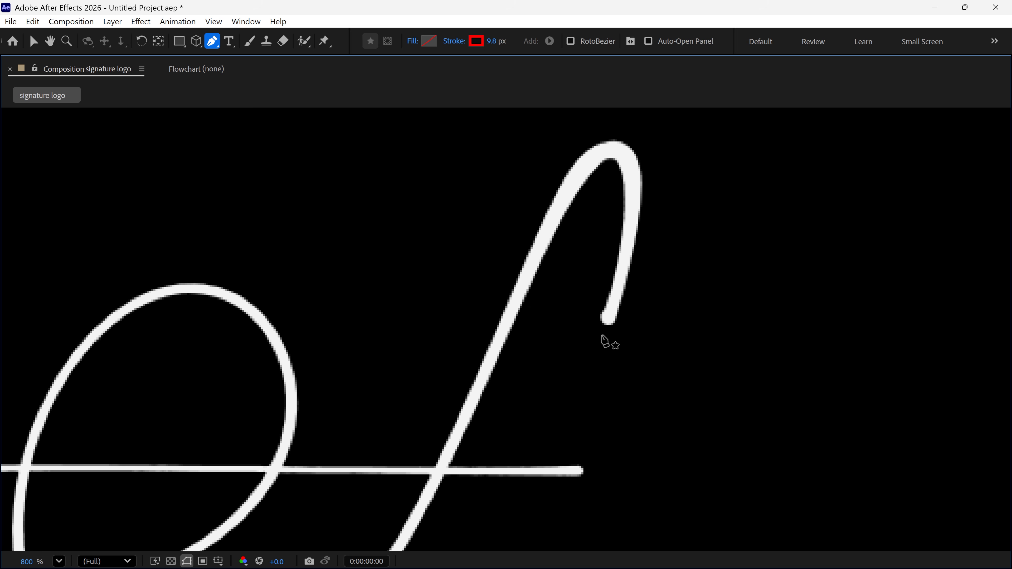
Trace the S with a curved pen path from its upper hook down the stem and around the bottom bowl.
left_click_drag(602, 335, 617, 299)
left_click_drag(612, 149, 562, 140)
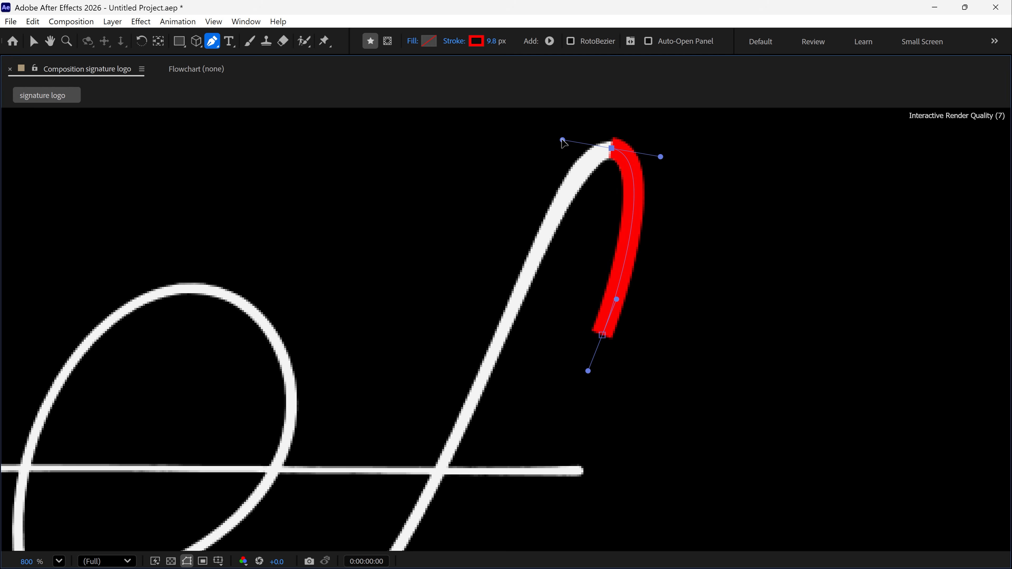
left_click_drag(441, 469, 430, 486)
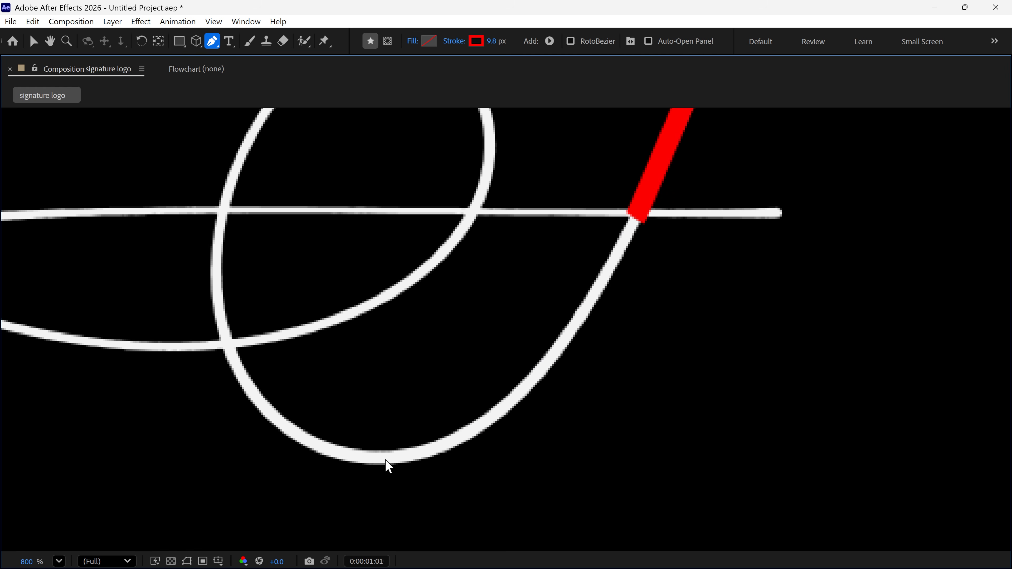
left_click_drag(374, 459, 530, 458)
left_click_drag(221, 207, 191, 426)
scroll(447, 211, "down", 1)
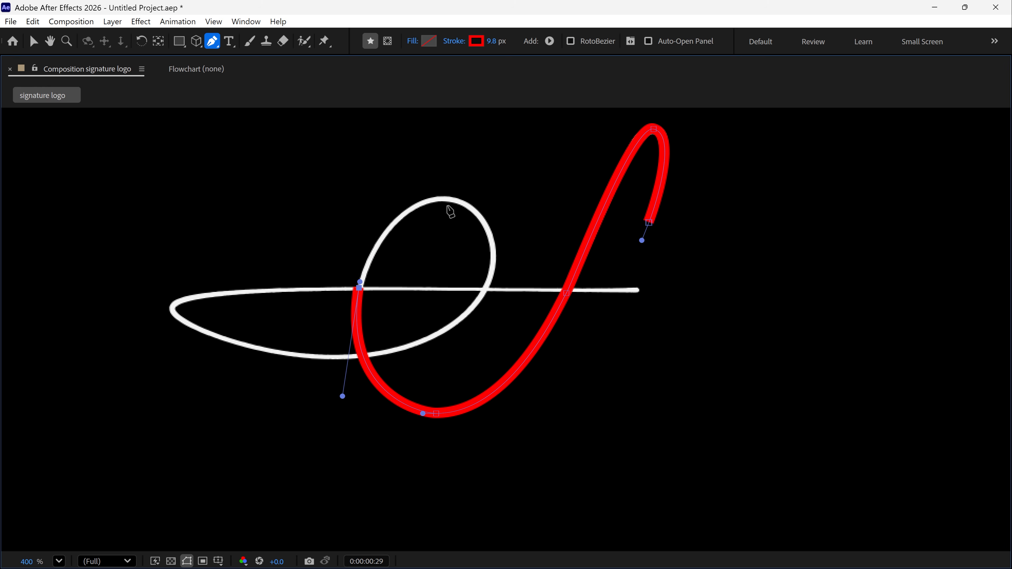
Continue the pen path over the oval loop of the S and down to the lower edge of the flourish.
mouse_move(440, 199)
left_mouse_down()
mouse_move(485, 199)
mouse_move(442, 199)
left_mouse_up()
mouse_move(483, 292)
left_mouse_down()
mouse_move(475, 303)
mouse_move(508, 256)
left_mouse_up()
left_click_drag(323, 357, 297, 357)
left_click_drag(351, 357, 451, 357)
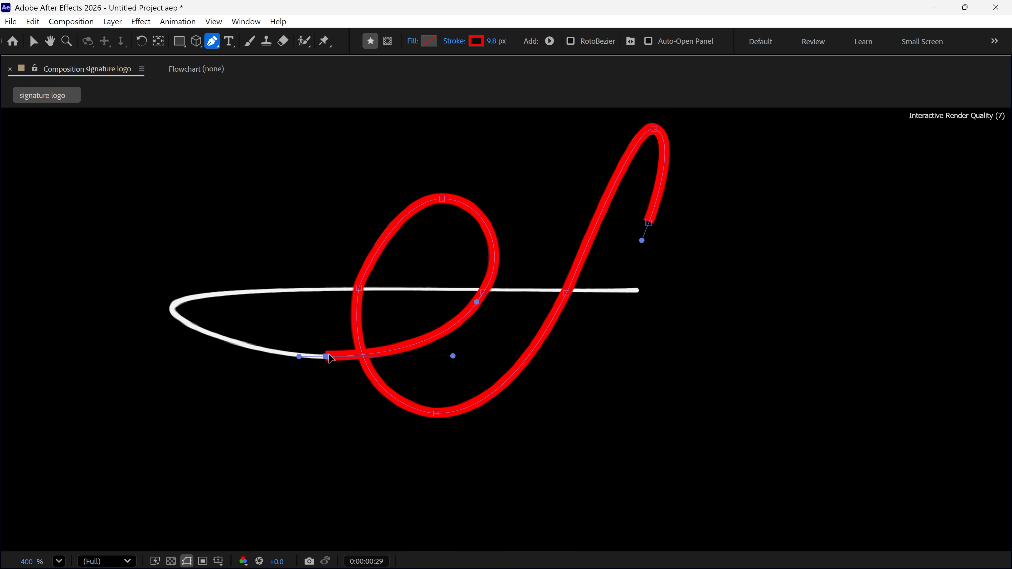
Trace the flourish around its pointed left end and along the horizontal line, ending with a curved point just past the line's tip.
left_click_drag(180, 319, 173, 312)
left_click_drag(188, 325, 216, 345)
left_click_drag(205, 296, 219, 294)
mouse_move(191, 299)
left_mouse_down()
mouse_move(165, 298)
mouse_move(274, 289)
left_mouse_up()
left_click(651, 290)
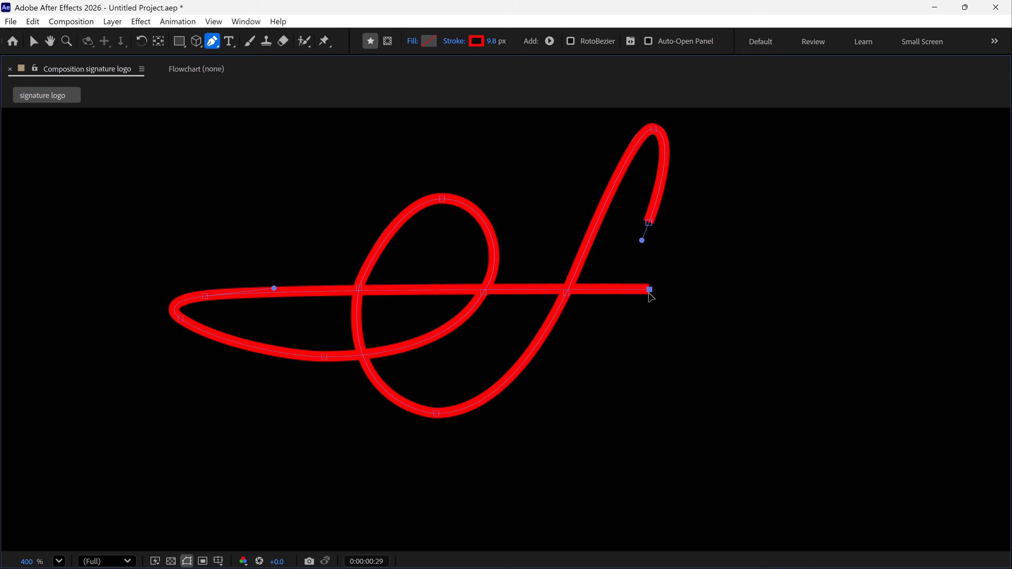
left_click_drag(651, 290, 687, 292)
left_click_drag(616, 288, 604, 287)
left_click_drag(651, 291, 650, 293)
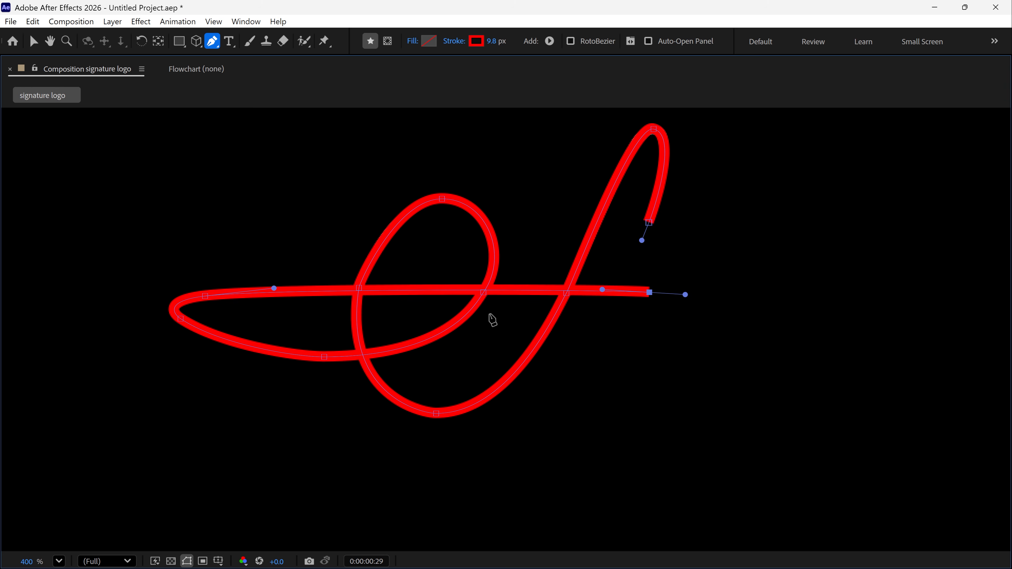
Set the traced path's stroke width to 9.6 px so that it covers the S.
left_click_drag(496, 43, 488, 44)
left_click(654, 129, "ctrl")
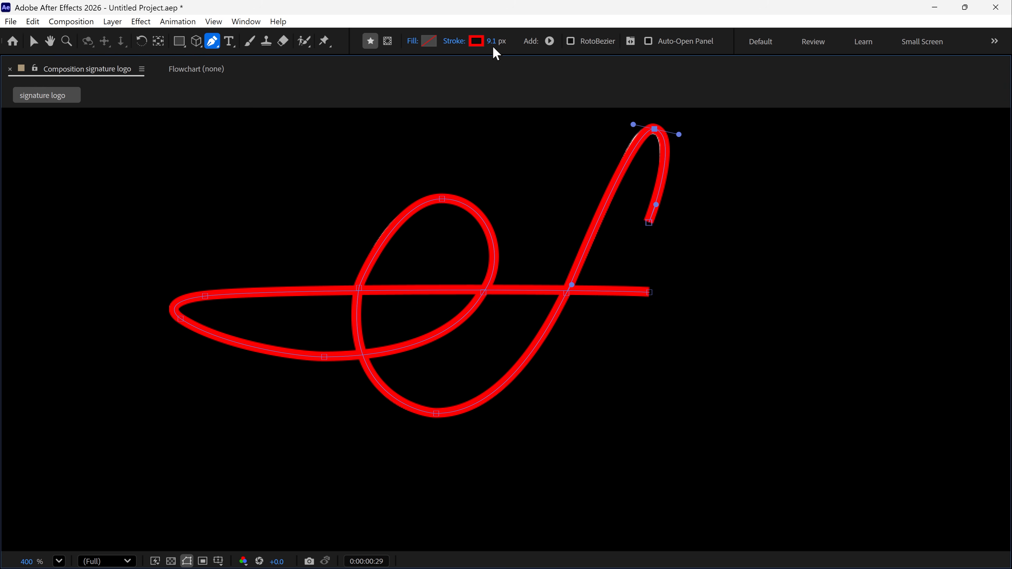
left_click_drag(494, 48, 502, 44)
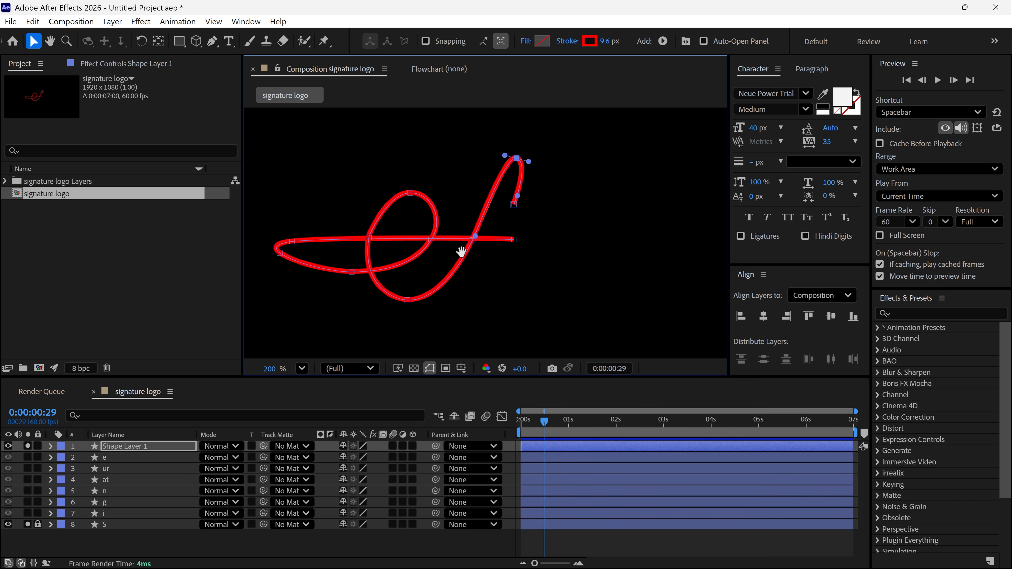
Rename the traced shape layer as sr and place it directly above the S layer.
left_click_drag(461, 252, 541, 262)
left_click(130, 443)
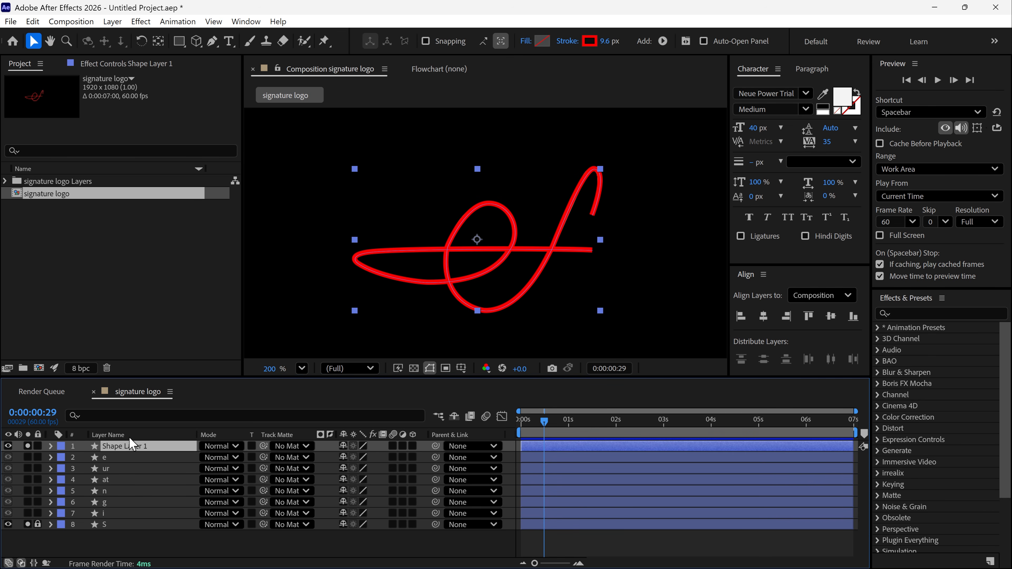
key("Return")
type("sr")
key("Return")
left_click_drag(132, 444, 139, 521)
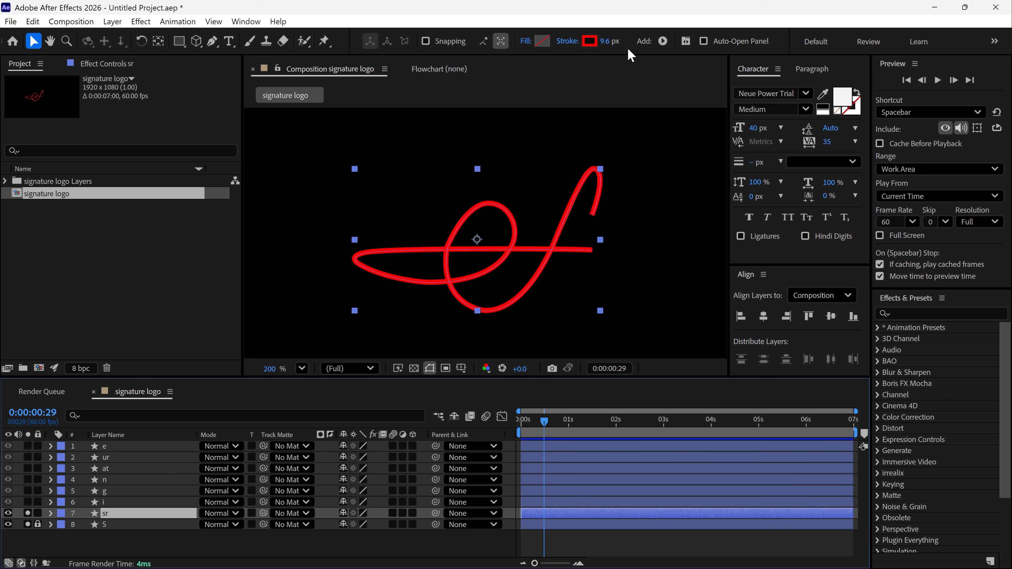
Add a Trim Paths operator to the sr layer and reveal its settings.
left_click(663, 41)
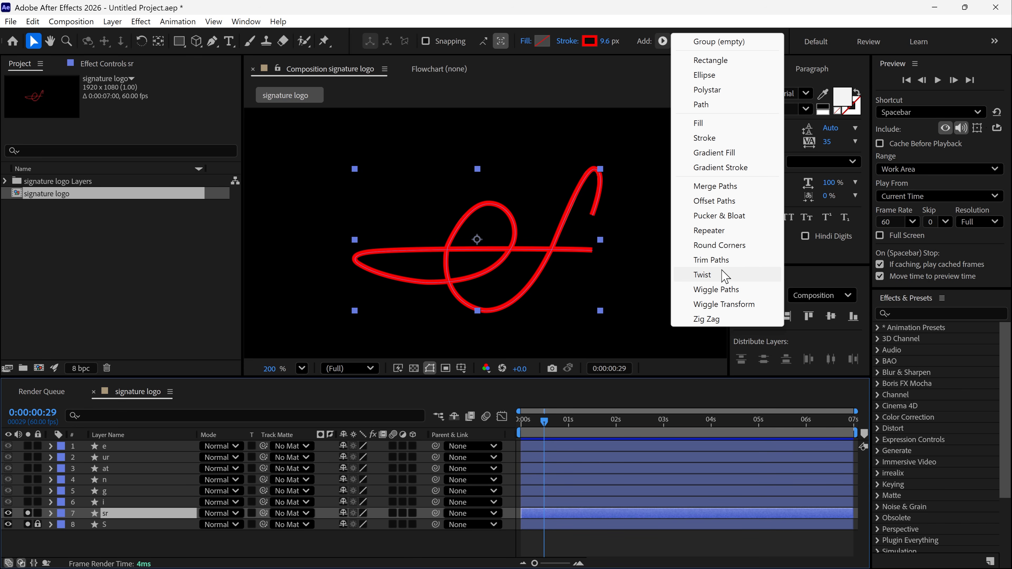
left_click(710, 264)
scroll(160, 529, "down", 1)
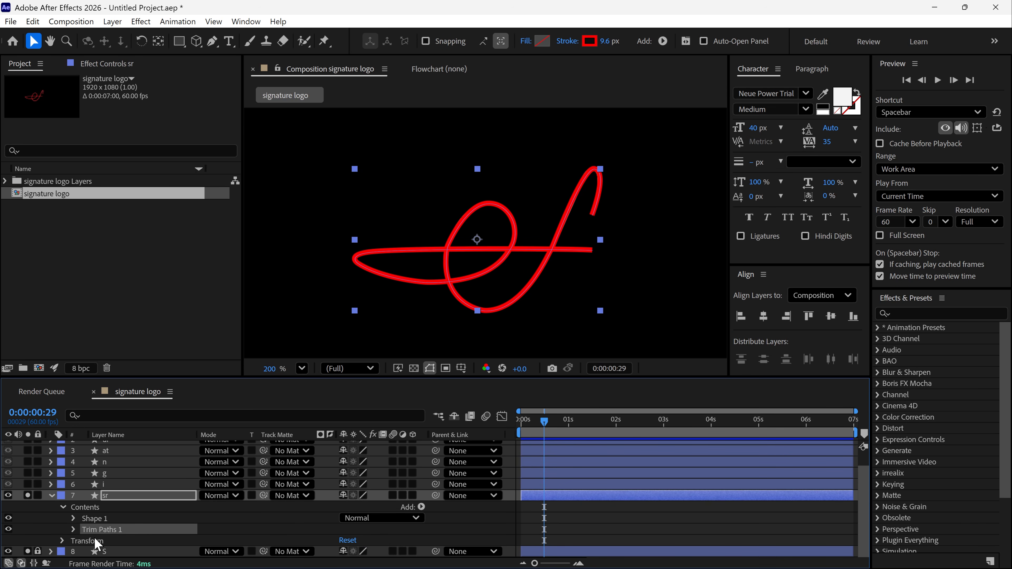
left_click(73, 530)
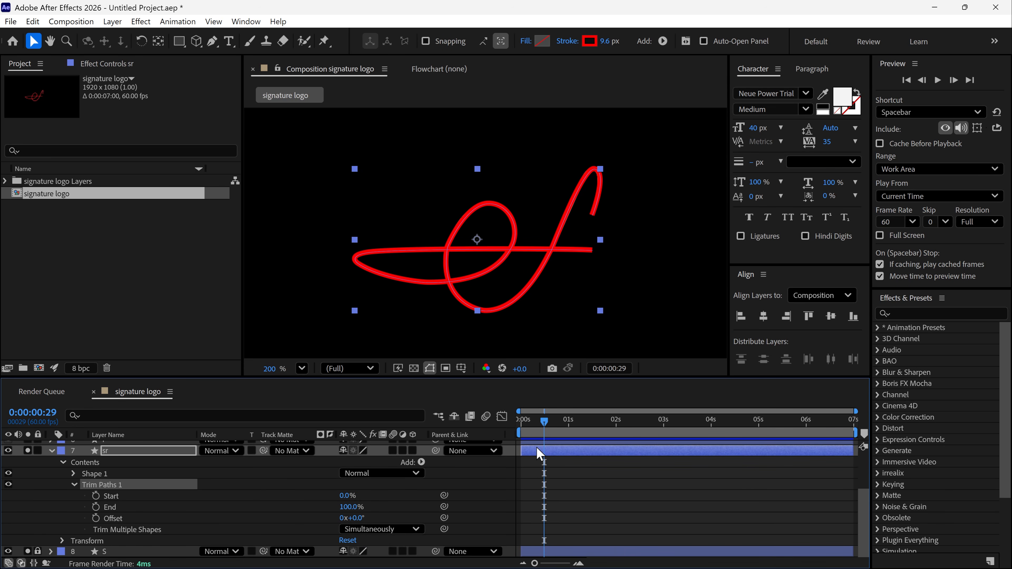
Keyframe the trim's End from 0% at the first frame to 100% at 0:00:01:36, and preview the stroke drawing on.
left_click_drag(545, 421, 506, 423)
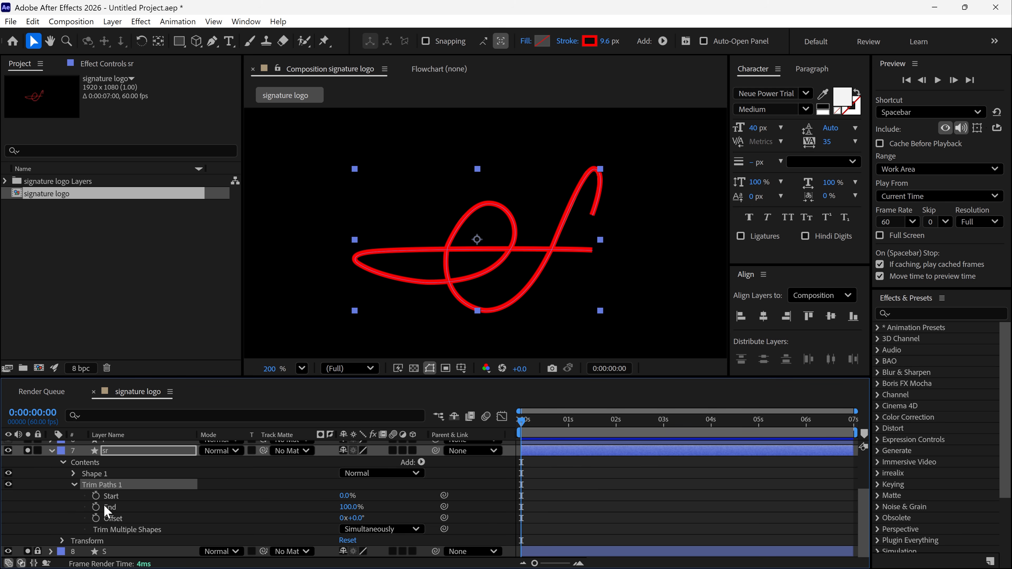
left_click(95, 507)
left_click_drag(350, 507, 267, 513)
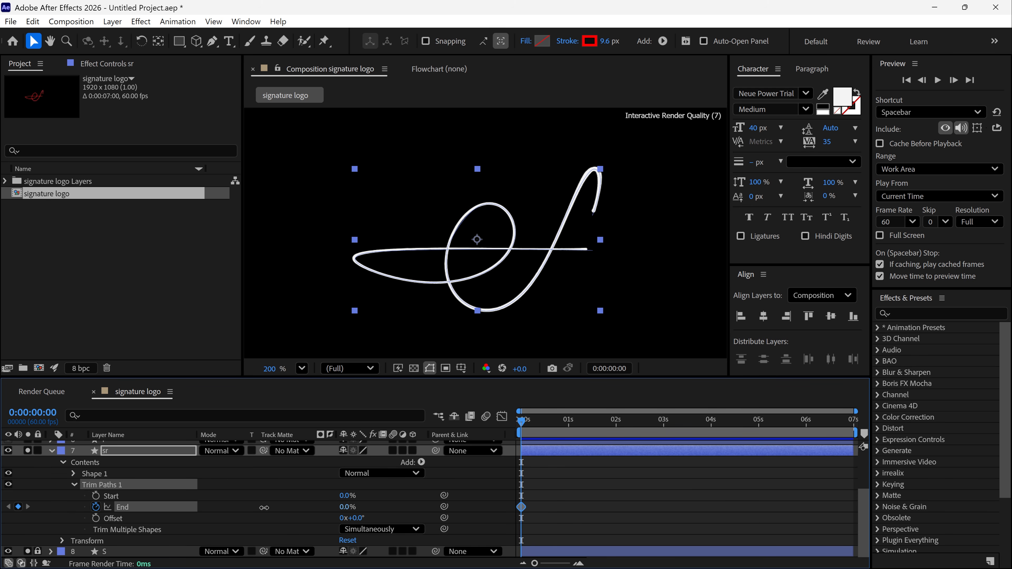
left_click_drag(528, 426, 597, 426)
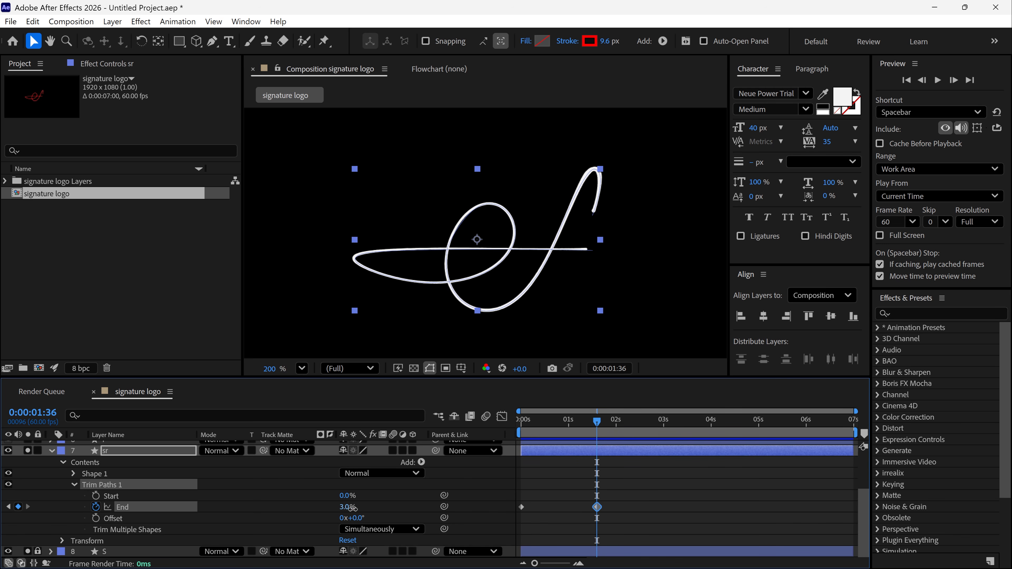
left_click_drag(351, 507, 455, 511)
key("Home")
key("space")
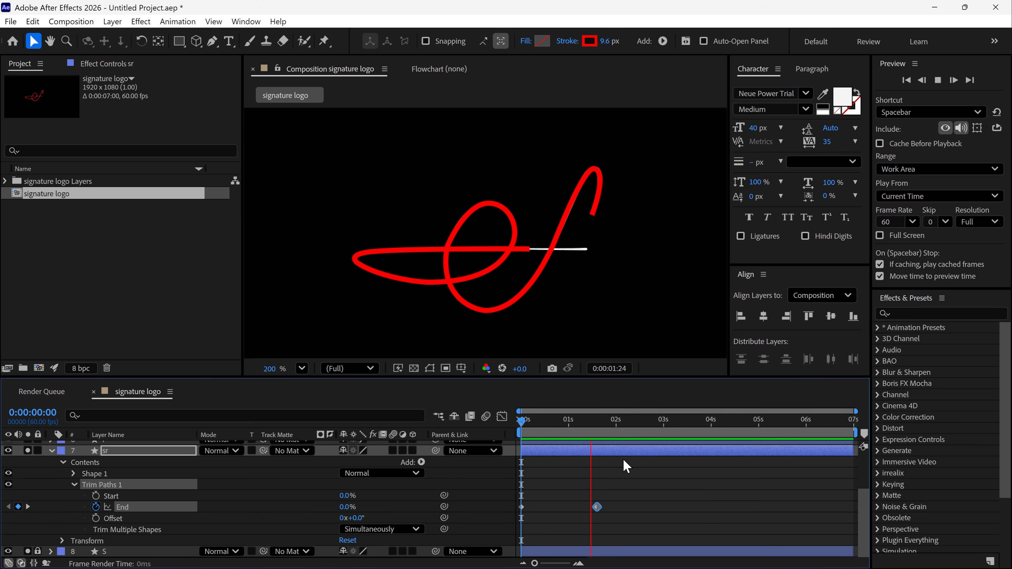
key("space")
Find the Line Cap property of the sr stroke, set it to Round Cap, and collapse the layer's properties.
left_click(107, 412)
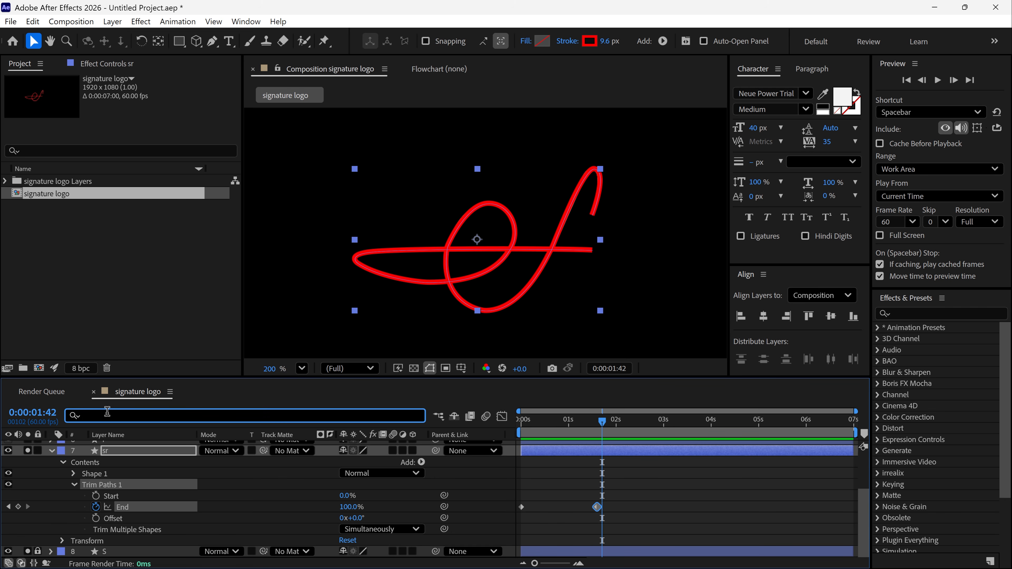
type("cap")
key("Return")
left_click(361, 541)
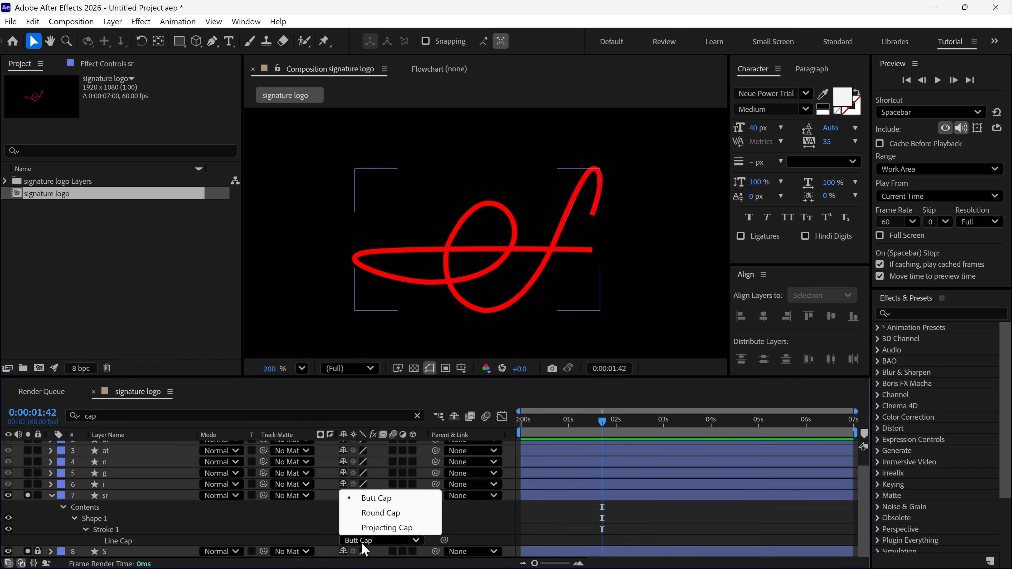
left_click(380, 513)
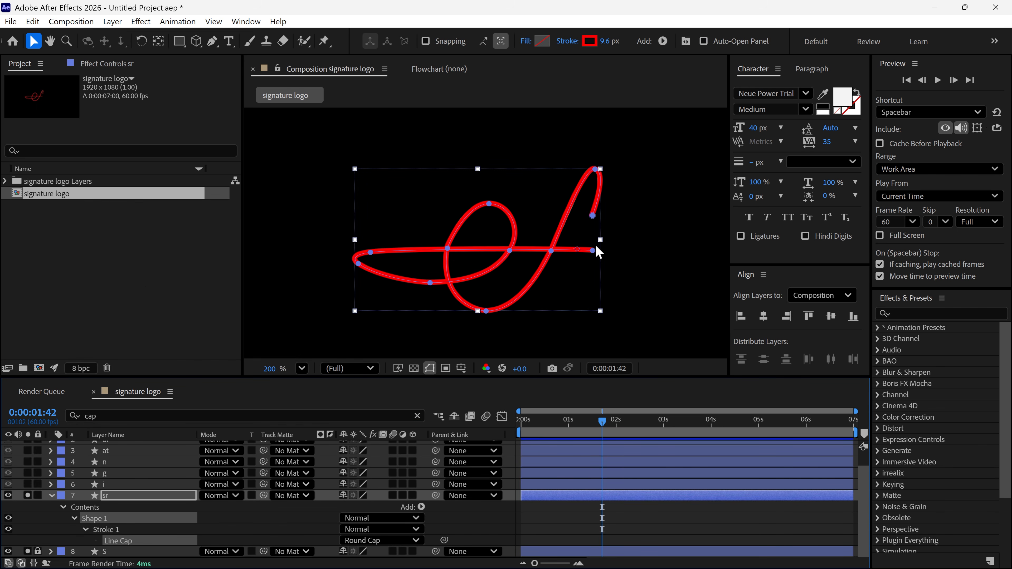
key("u")
left_click(51, 514)
Unlock the S layer and assign the sr layer as its track matte, checking the reveal from the start.
left_click(38, 524)
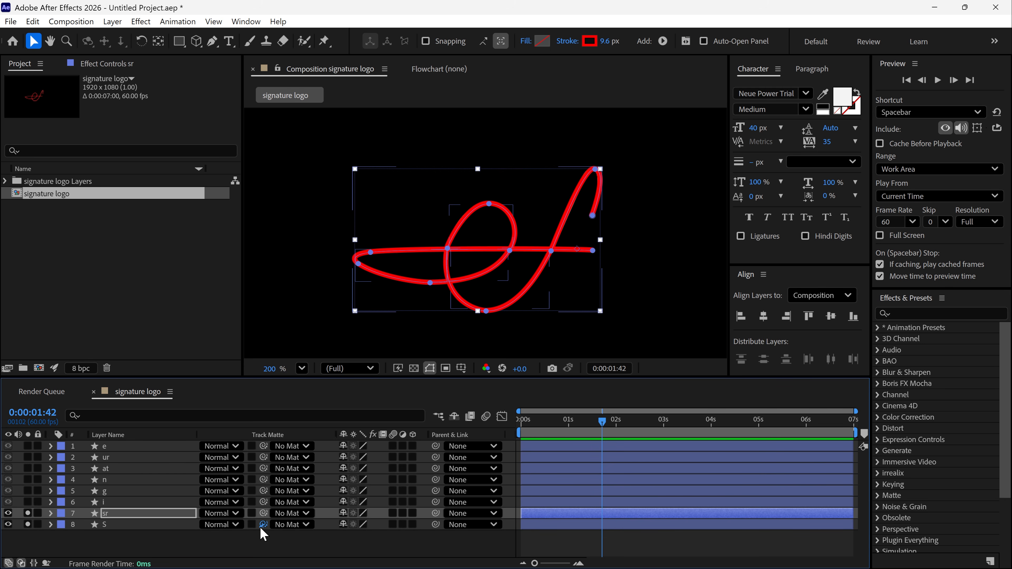
left_click_drag(263, 525, 167, 521)
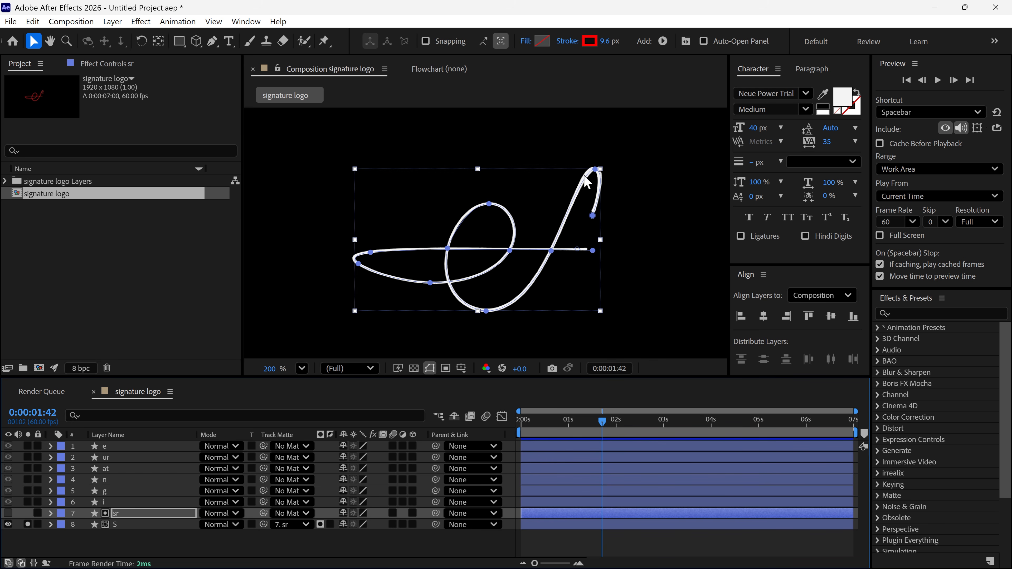
left_click_drag(590, 418, 513, 433)
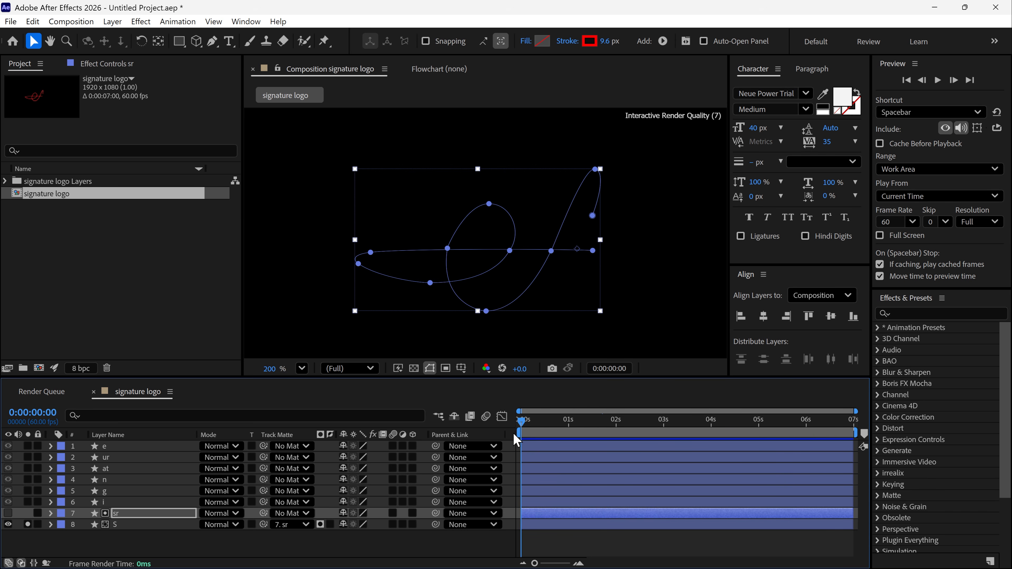
left_click(451, 549)
key("space")
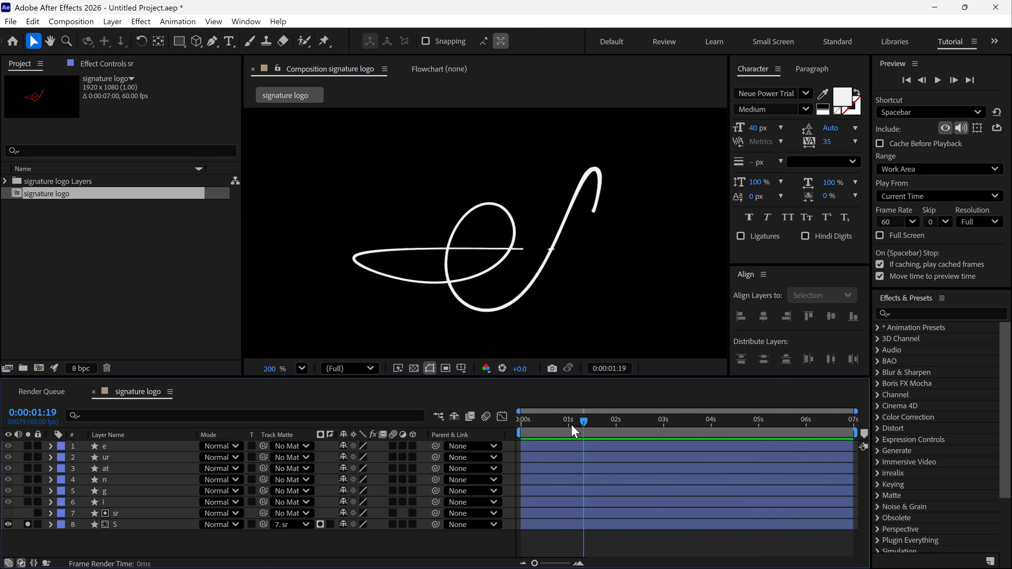
Inspect the partly revealed S around 0:00:00:48 at full panel size, looking closely at where its strokes cross.
left_click_drag(517, 429, 560, 430)
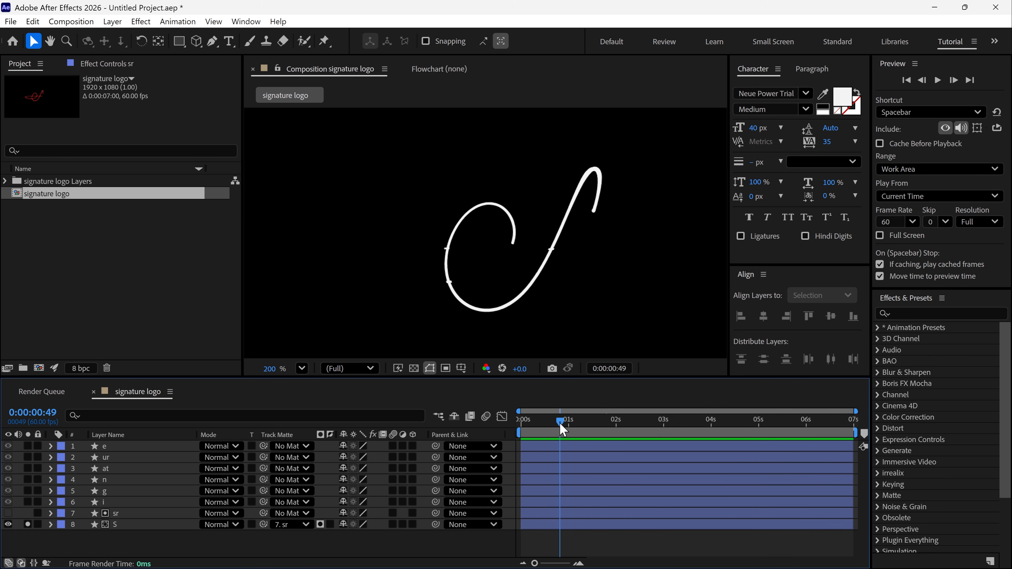
key("grave")
key("period")
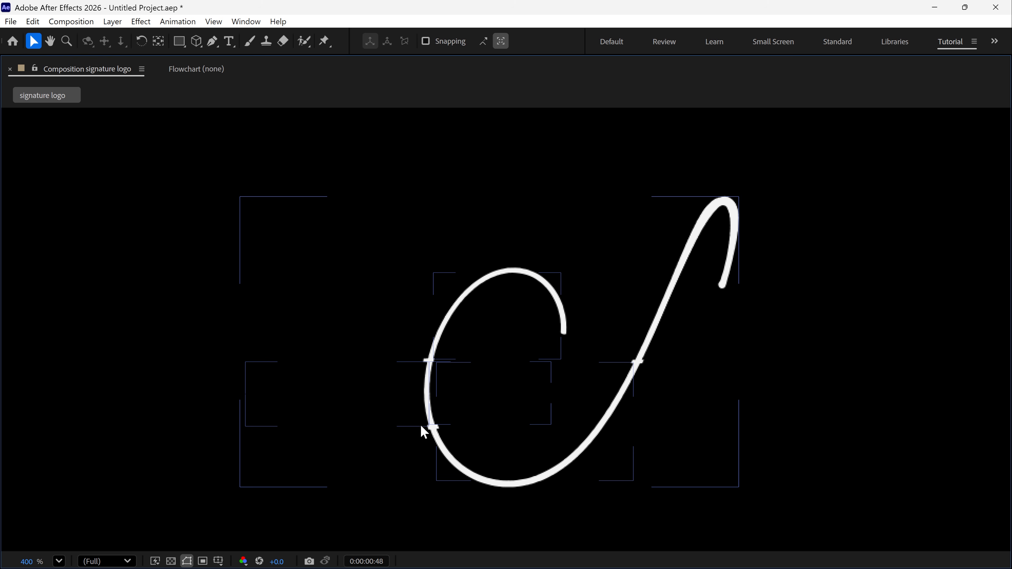
left_click(169, 469)
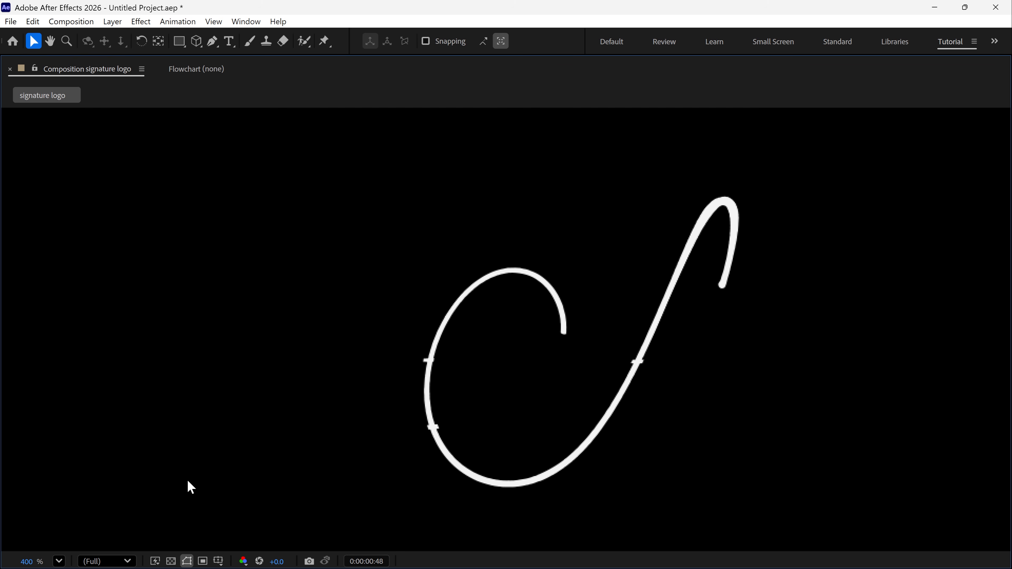
key("shift+slash")
key("grave")
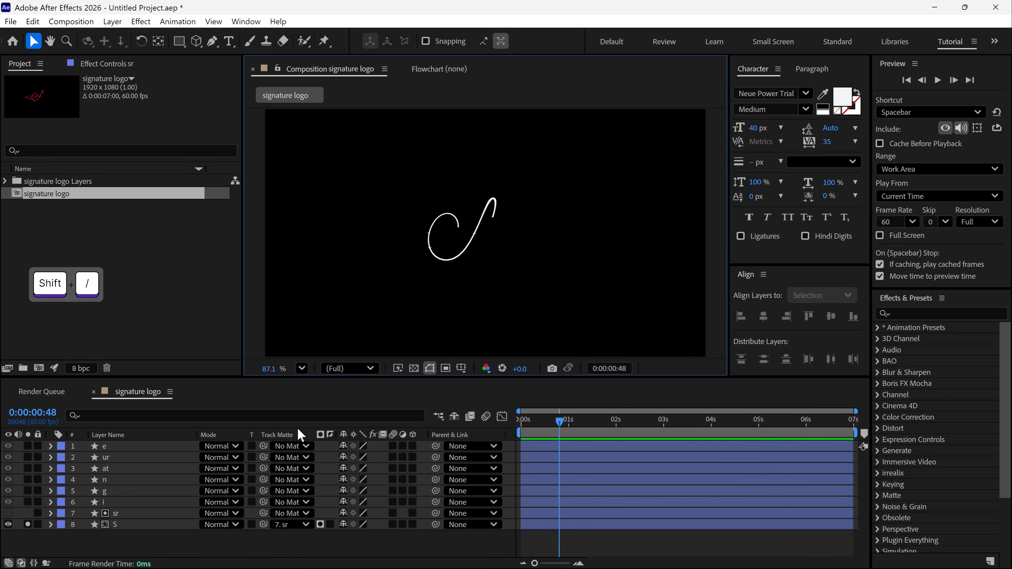
Show the sr layer's keyframes, preview the reveal, and apply Easy Ease to both End keyframes.
left_click(116, 514)
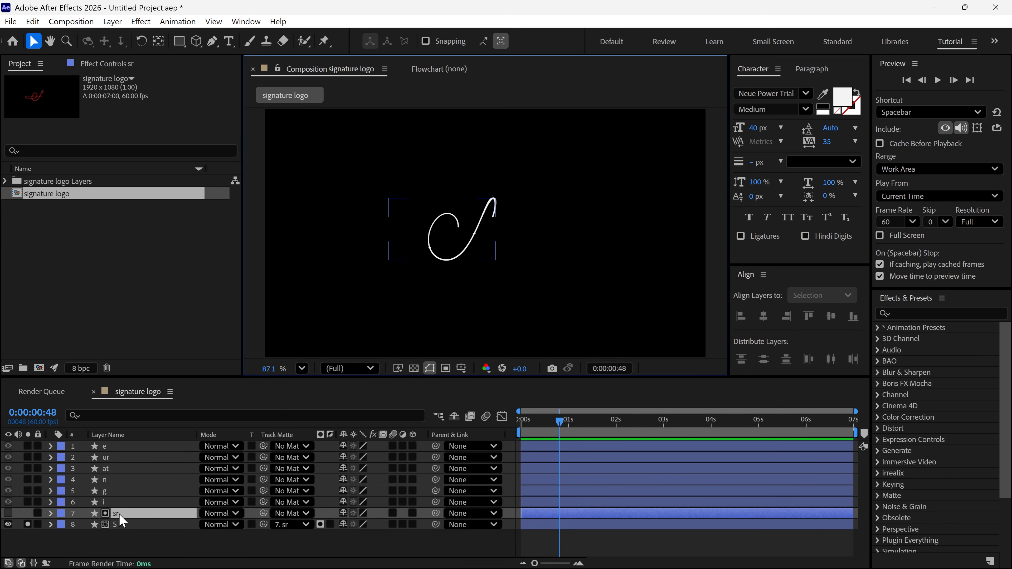
key("u")
left_click(42, 550)
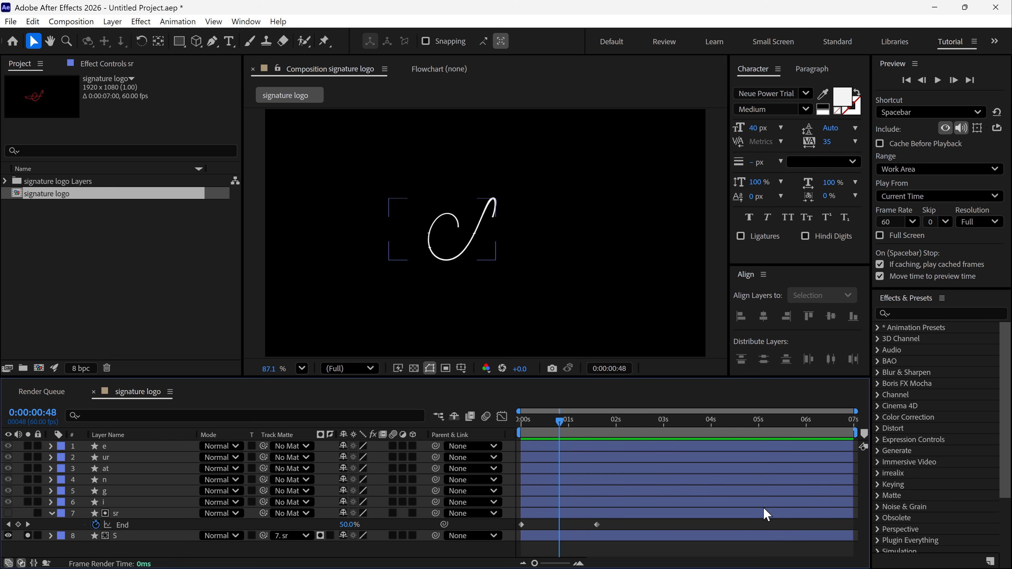
left_click_drag(594, 423, 496, 427)
key("space")
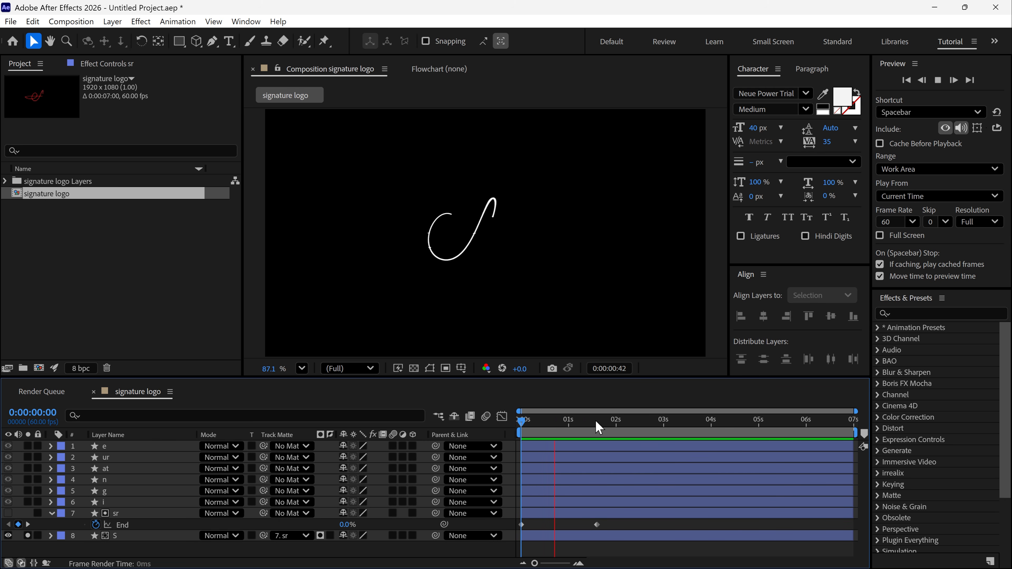
key("space")
left_click_drag(609, 520, 536, 529)
key("F9")
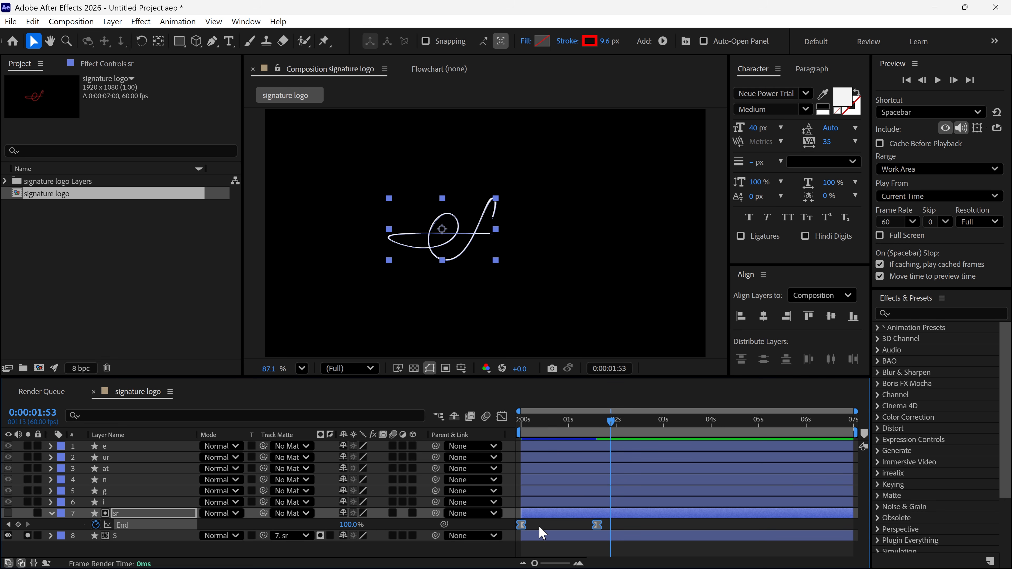
Open the graph of the sr layer's End property and add a keyframe at 0:00:01:03.
left_click(501, 416)
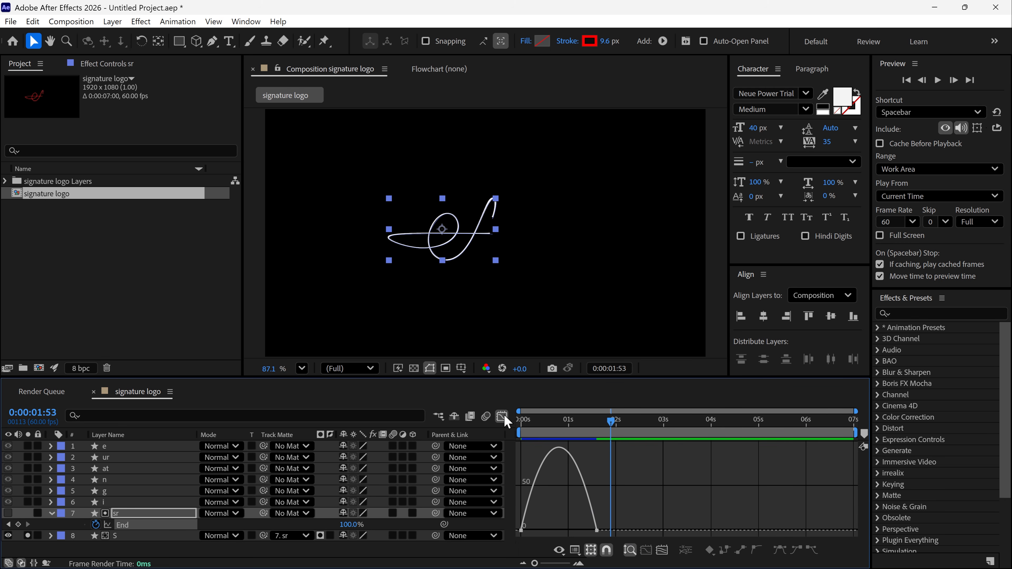
mouse_move(581, 423)
left_mouse_down()
mouse_move(521, 423)
mouse_move(538, 419)
mouse_move(558, 419)
mouse_move(521, 432)
mouse_move(571, 429)
left_mouse_up()
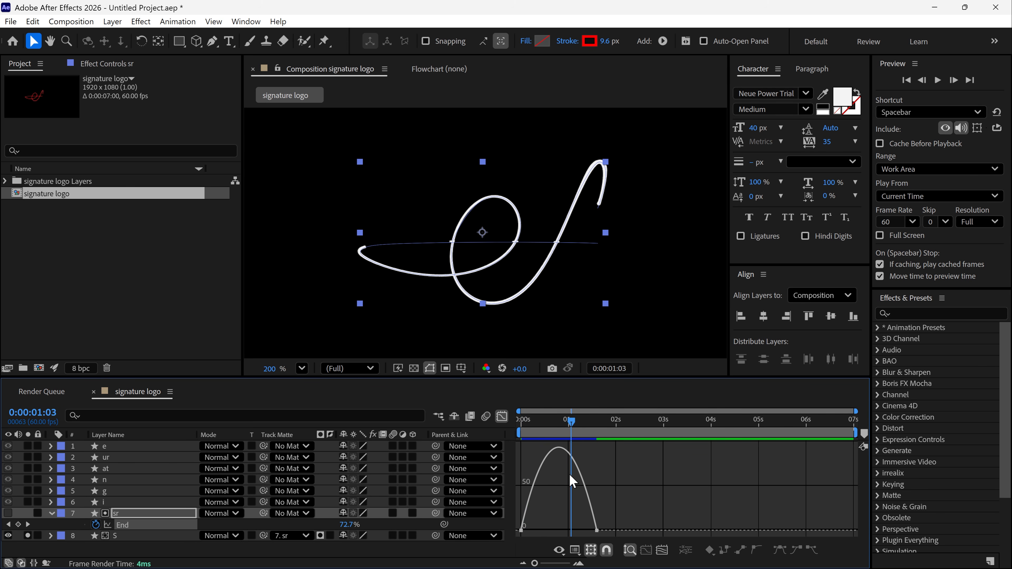
left_click(18, 525)
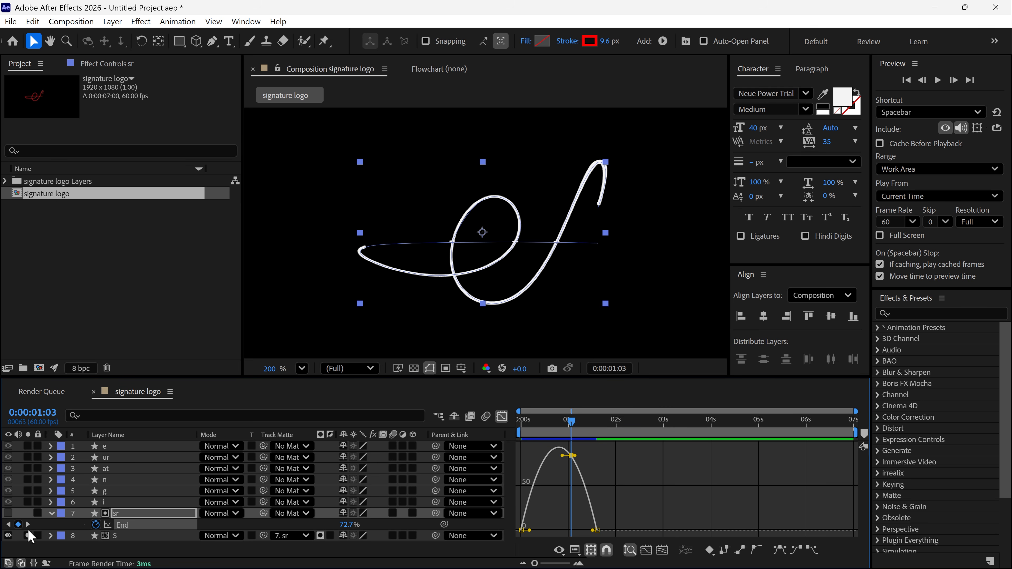
Make the middle End keyframe's velocity Continuous, locking its outgoing velocity to the incoming one.
key("Page_Up")
key("Page_Up")
key("Page_Up")
key("Page_Up")
key("Page_Up")
key("Page_Up")
key("ctrl+shift+k")
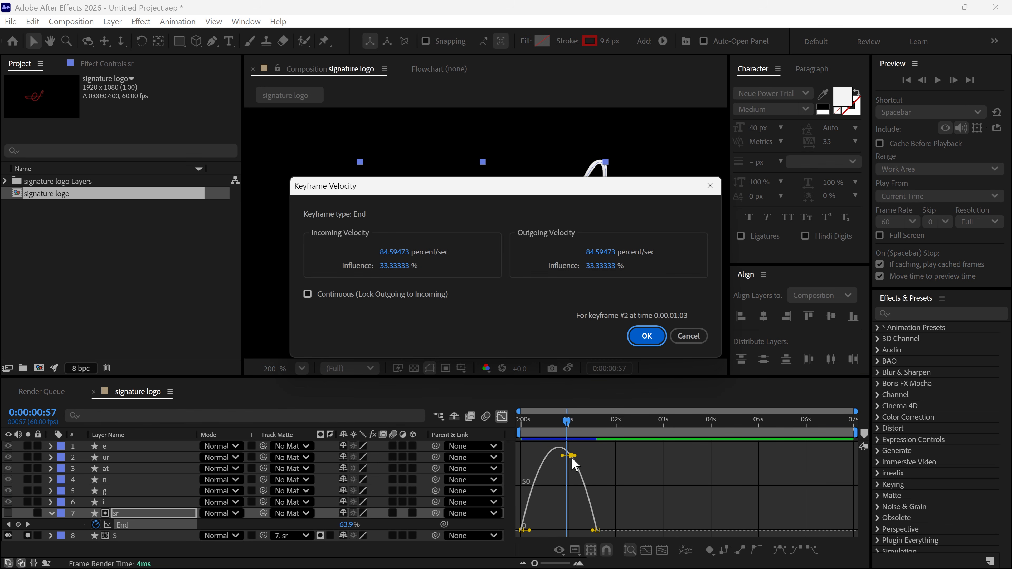
left_click(308, 294)
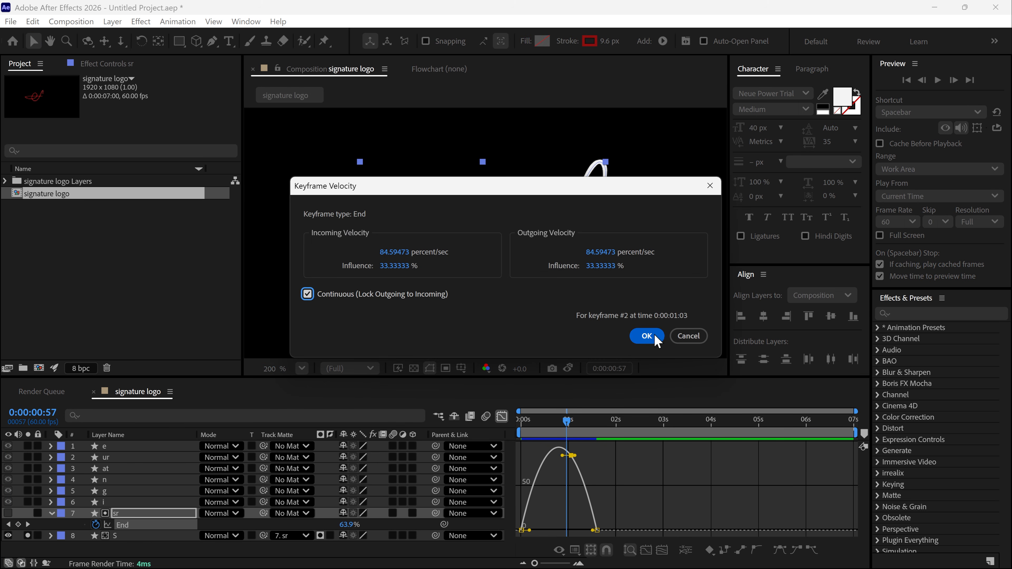
left_click(646, 336)
Lower the middle keyframe's speed to well below 50 percent/sec so the stroke slows near the flourish's turn, and preview the early frames.
left_click_drag(573, 455, 577, 504)
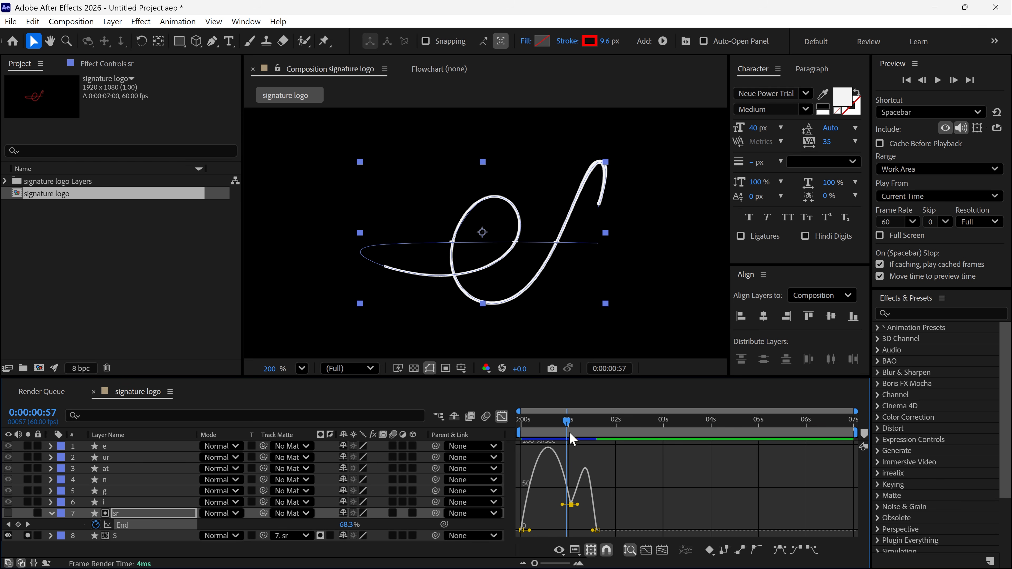
key("space")
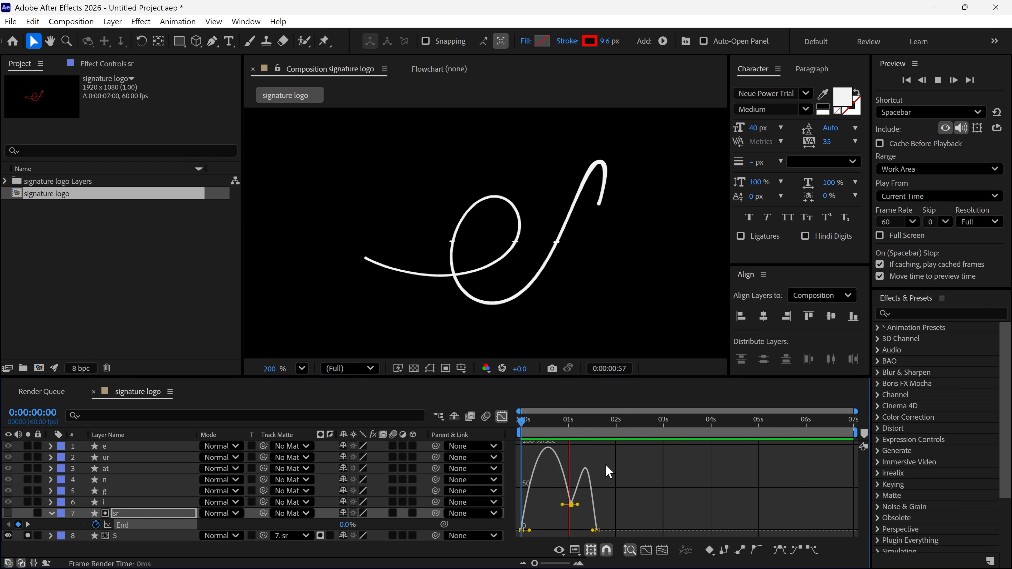
left_click(531, 421)
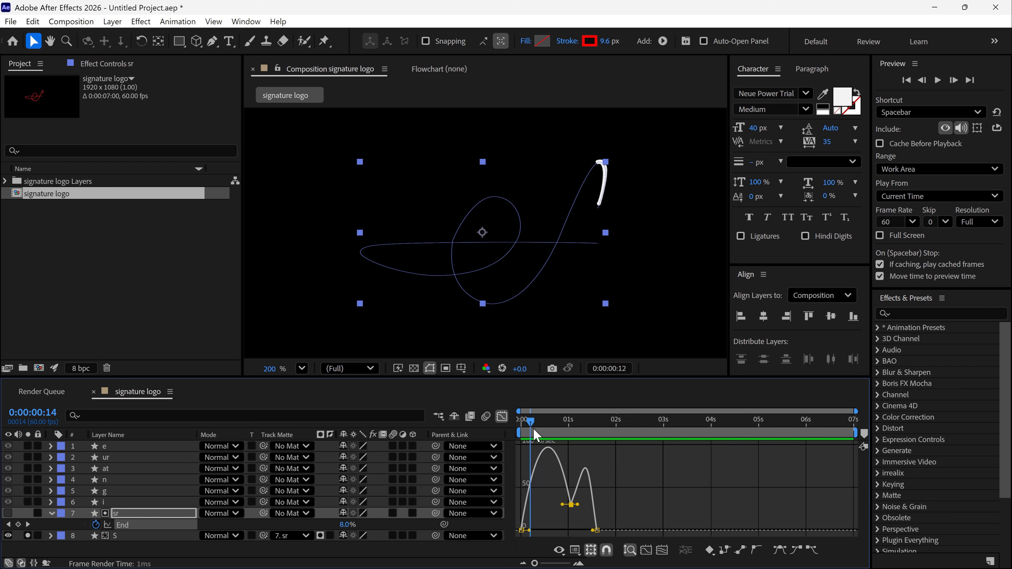
mouse_move(534, 431)
left_mouse_down()
mouse_move(598, 440)
mouse_move(530, 437)
left_mouse_up()
Play the eased S reveal from the first frame and switch from the graph back to the layer bars.
key("comma")
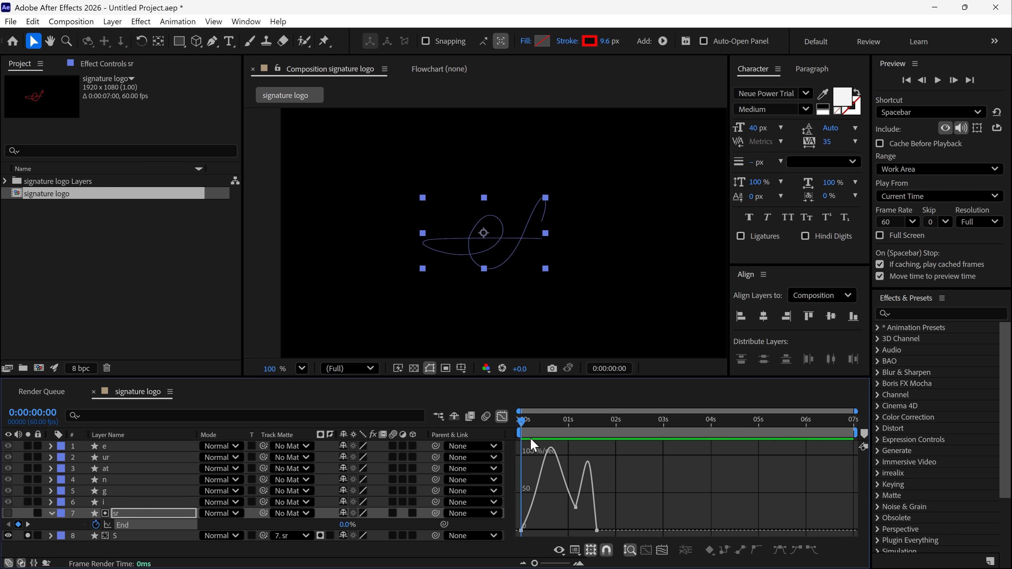
key("space")
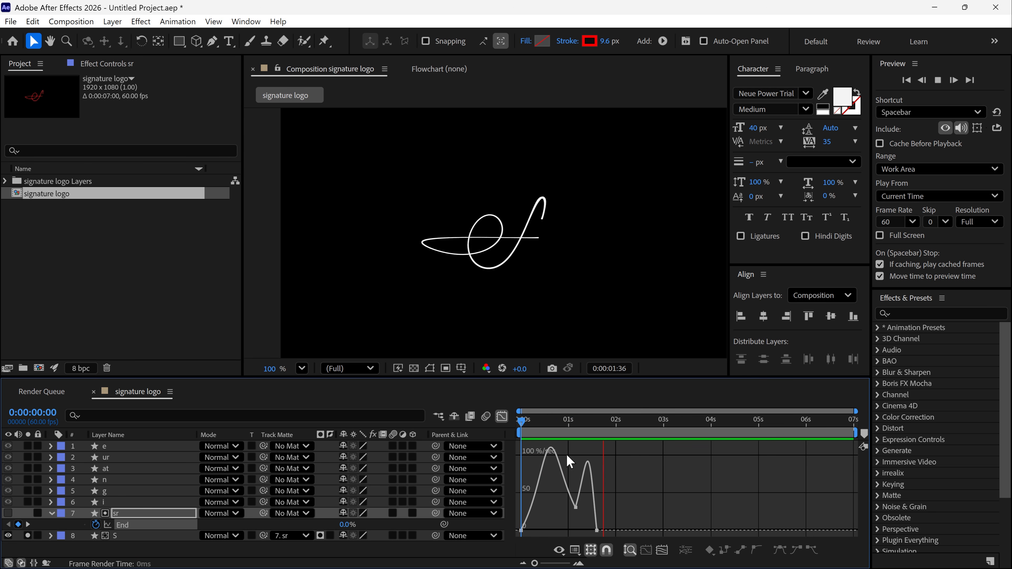
left_click(502, 415)
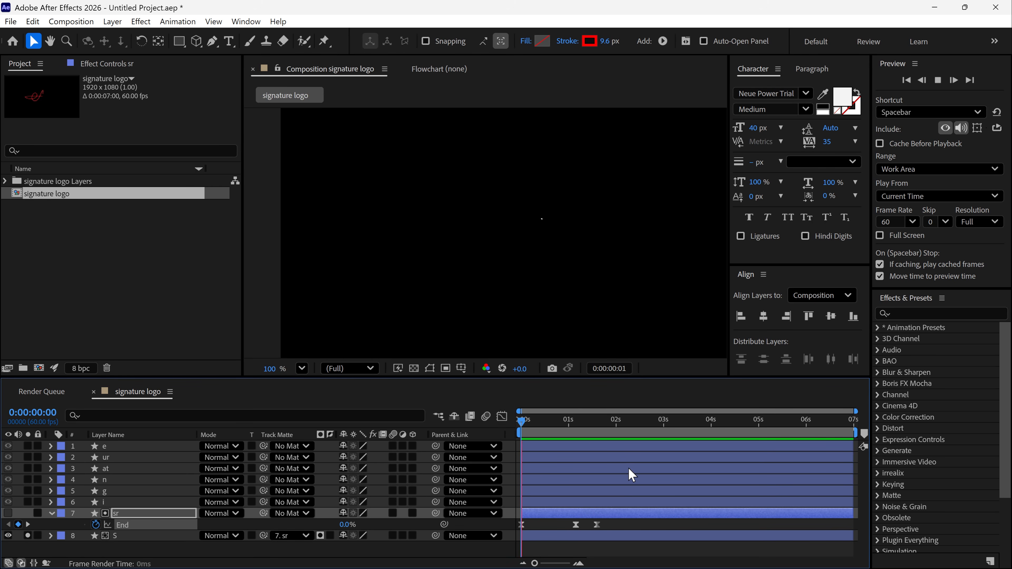
key("space")
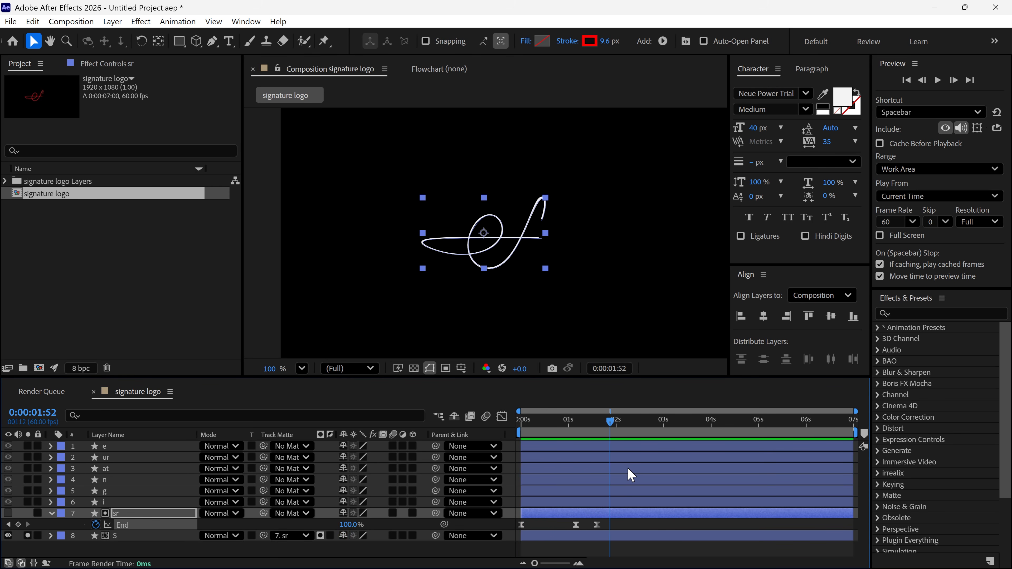
Select the S layer at 0:00:00:37 and set the Pen tool to create masks instead of shapes.
scroll(575, 249, "up", 1)
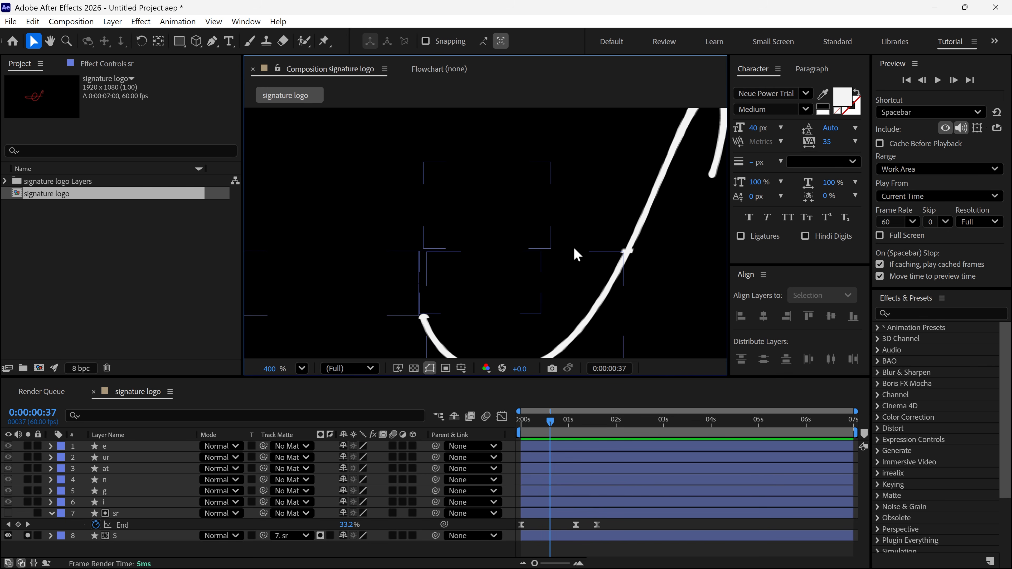
left_click_drag(570, 256, 471, 235)
scroll(483, 230, "up", 2)
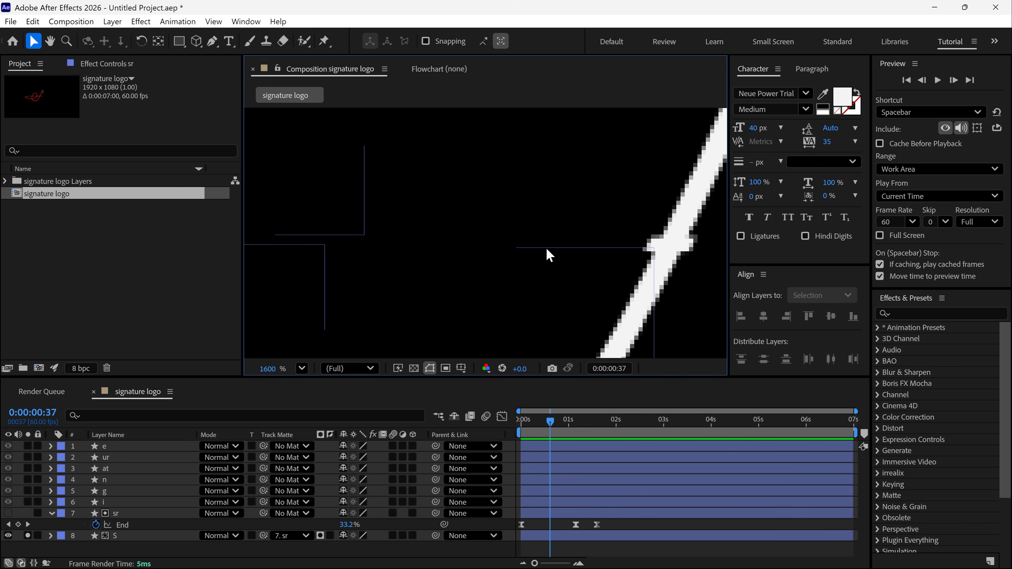
left_click_drag(721, 275, 558, 246)
scroll(581, 242, "down", 1)
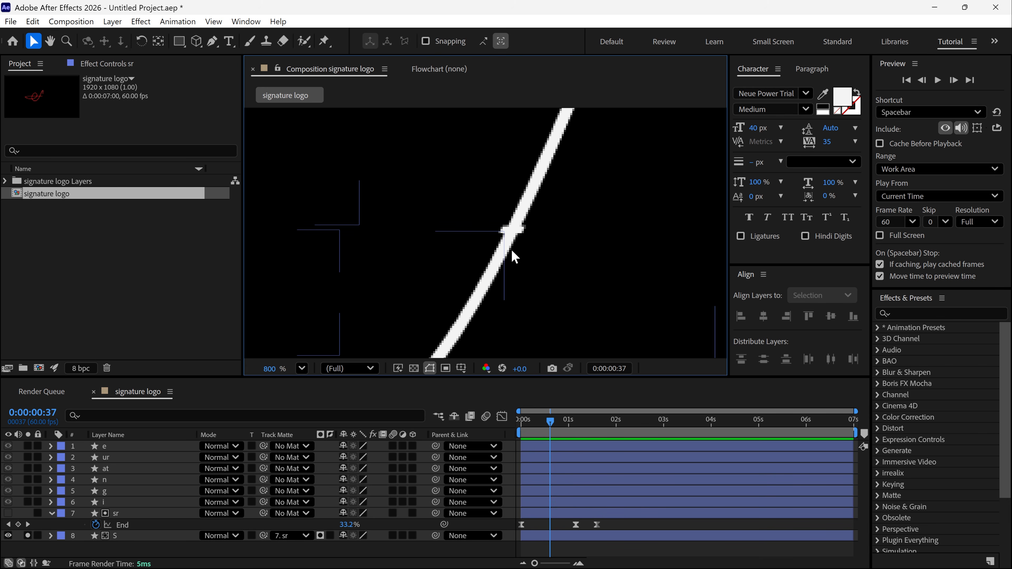
left_click(51, 514)
left_click(116, 525)
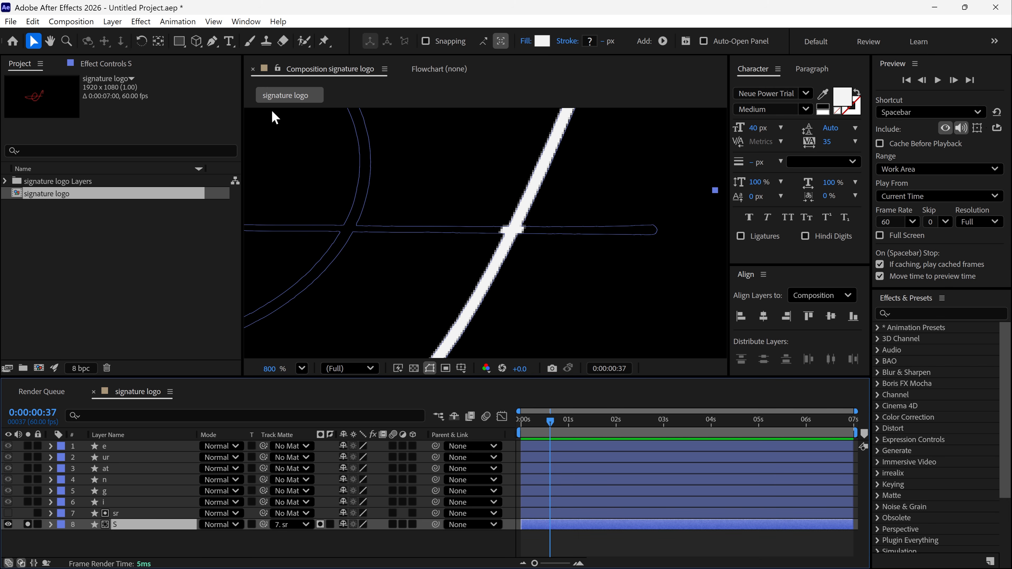
left_click(213, 41)
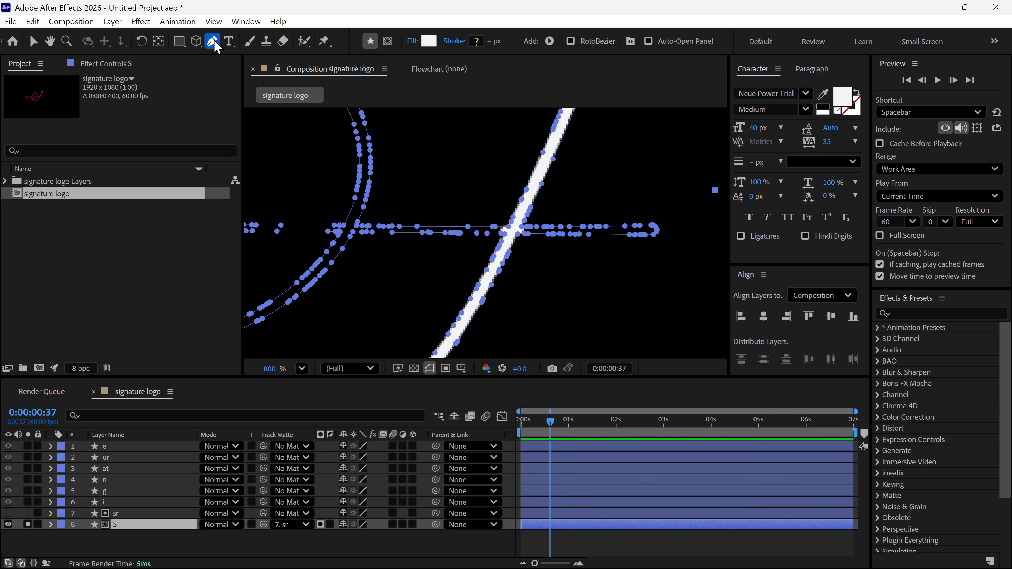
left_click(386, 43)
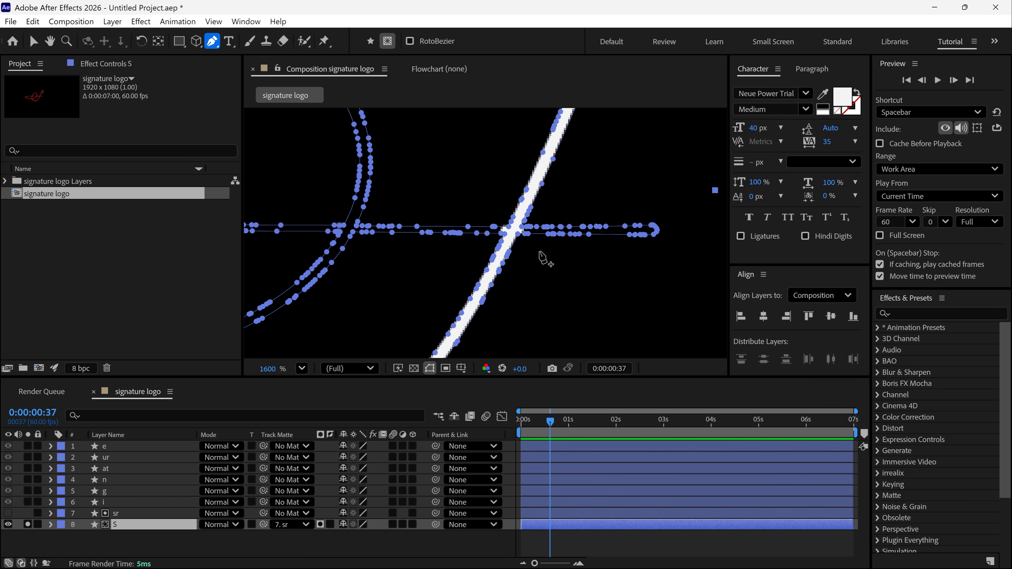
Draw a four-point mask over the stray fragment to the right of the S stem's crossing and set it to Subtract.
scroll(539, 253, "up", 1)
left_click_drag(550, 234, 438, 235)
left_click(478, 204)
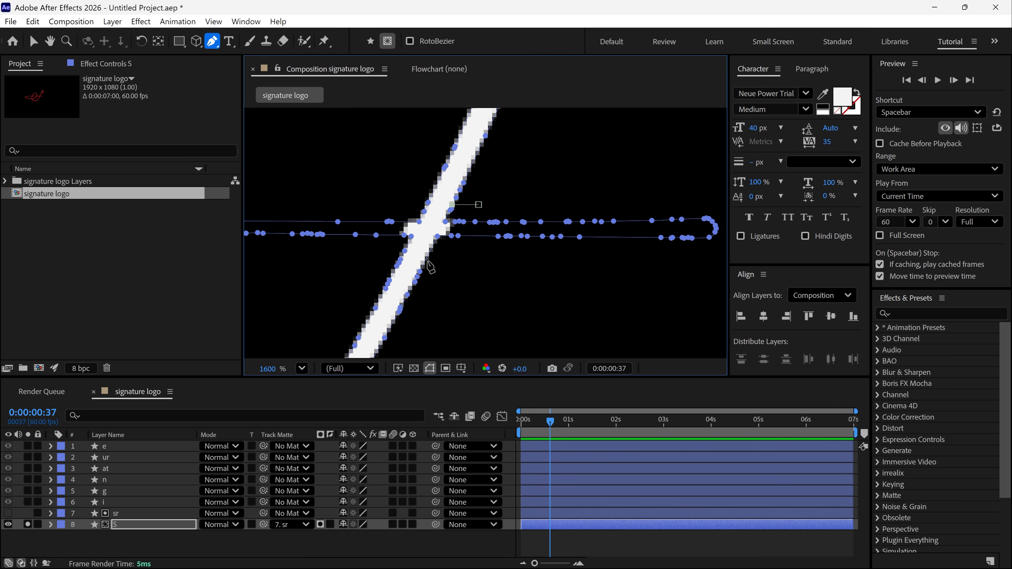
left_click(479, 204)
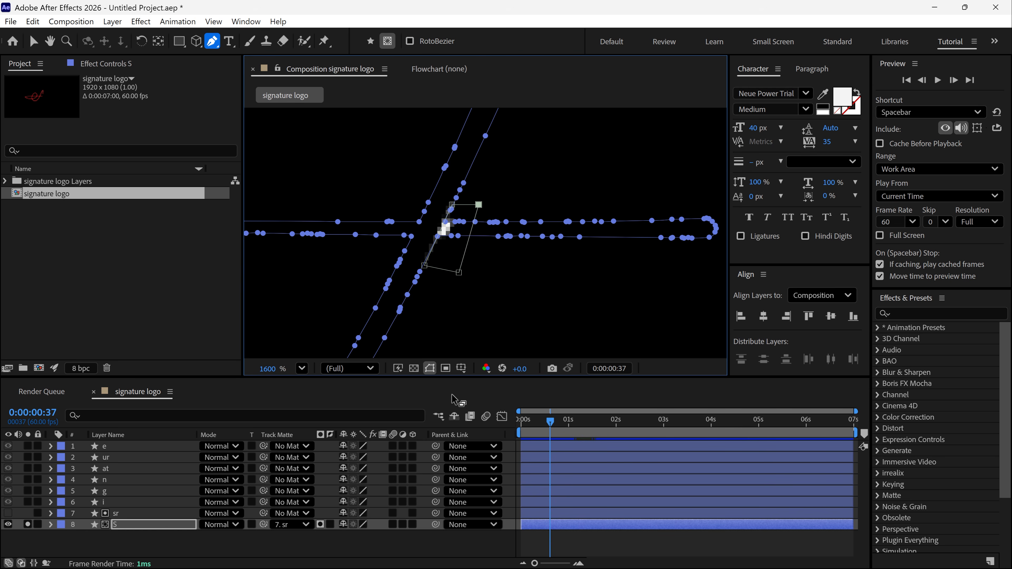
key("m")
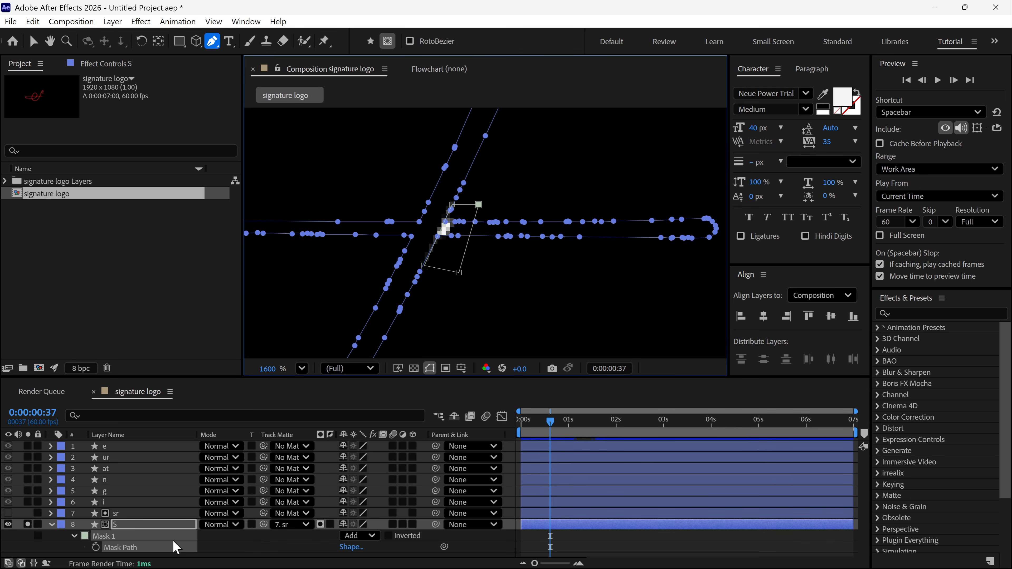
left_click(361, 535)
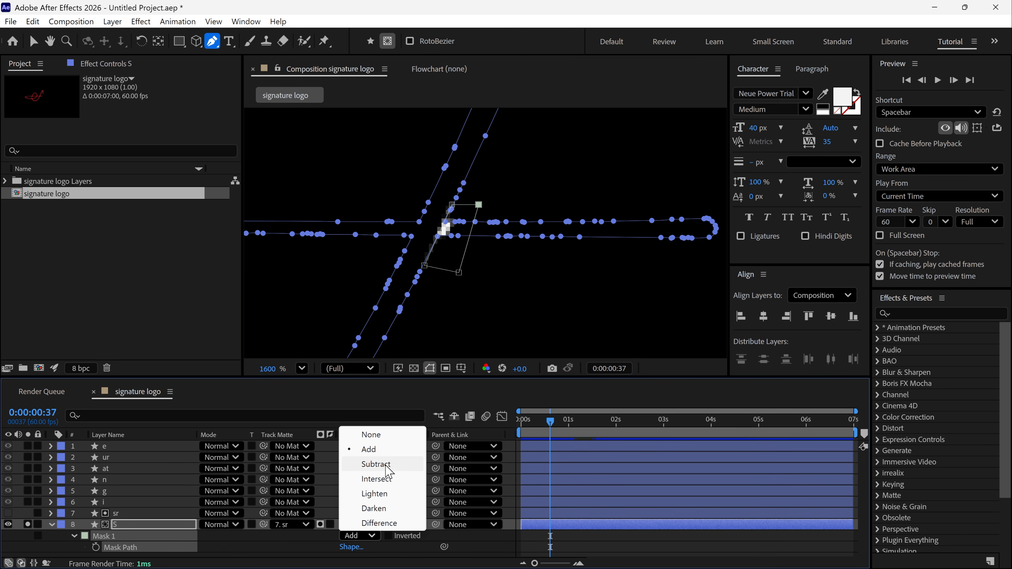
left_click(376, 464)
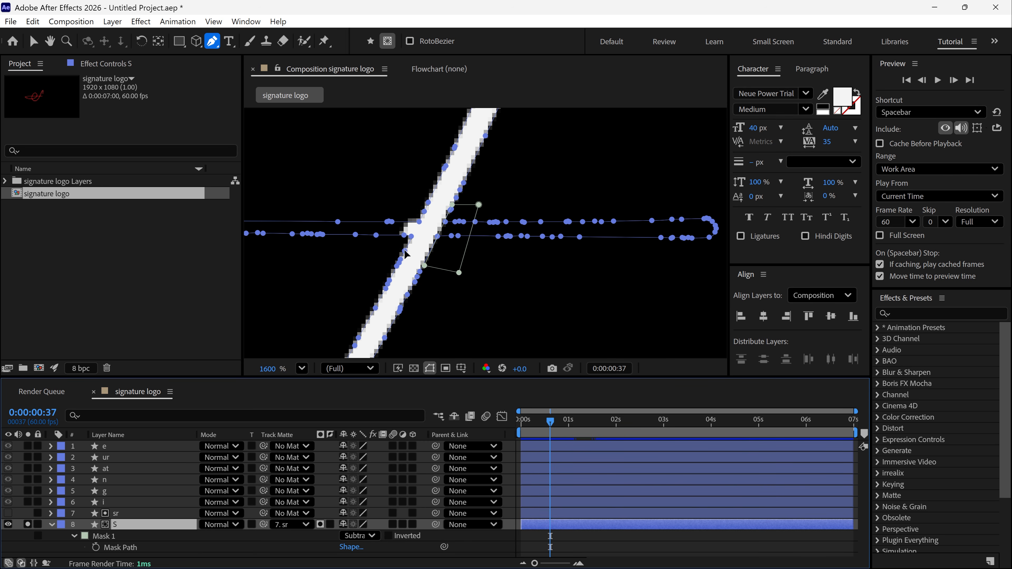
Draw a second four-point mask over the stray fragment left of the same crossing and set Mask 2 to Subtract.
left_click(386, 188)
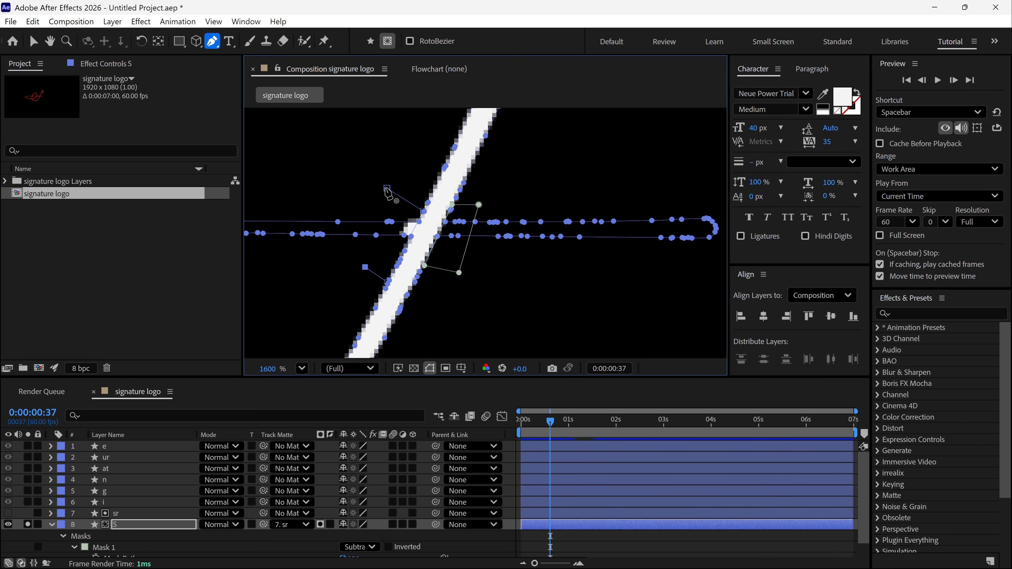
left_click(387, 189)
key("n")
scroll(311, 542, "down", 1)
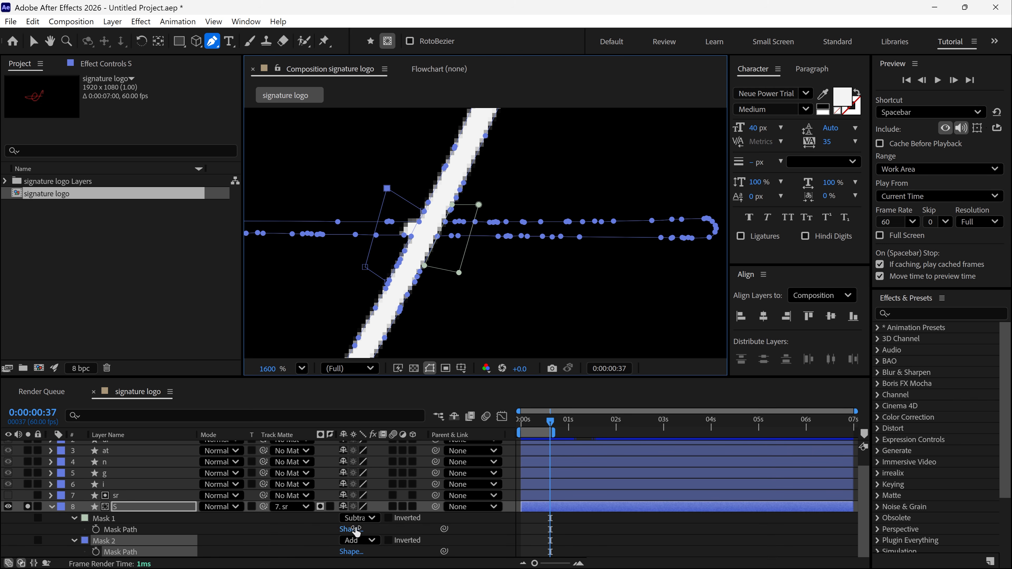
left_click(359, 540)
left_click(360, 468)
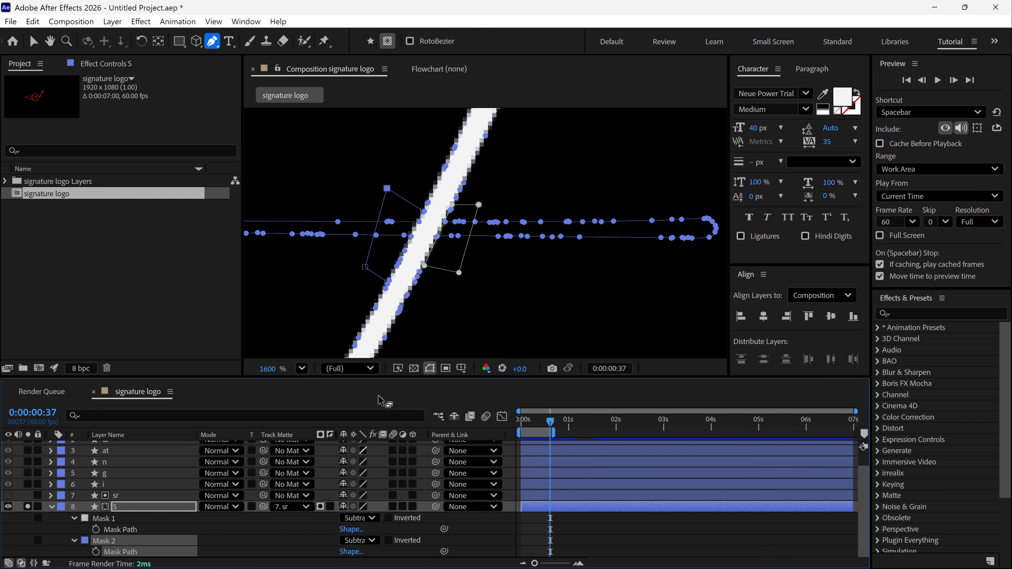
Reduce the Path Point and Handle Size in the Appearance preferences so the S outline's points are smaller.
scroll(450, 257, "down", 3)
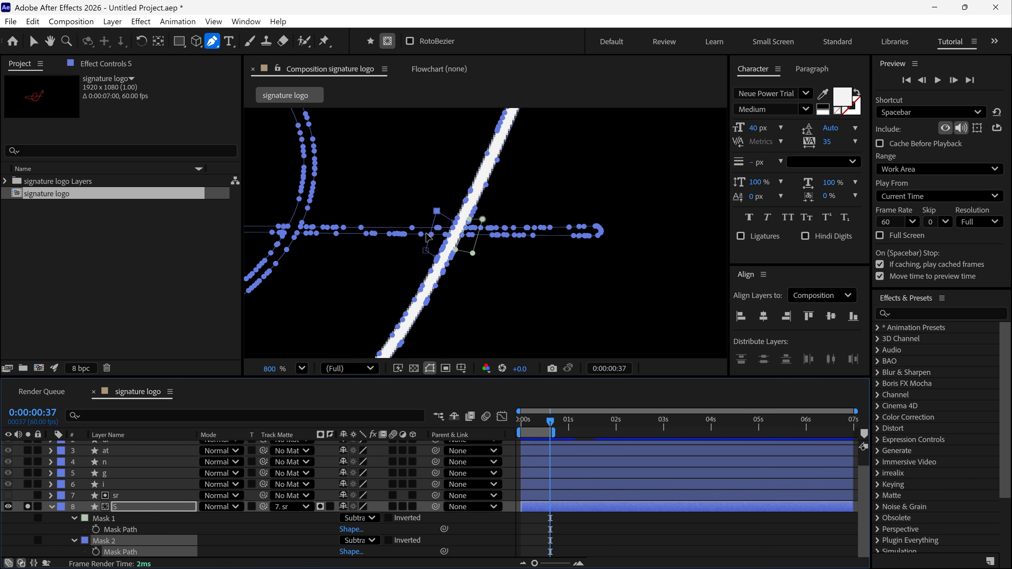
left_click_drag(460, 259, 497, 255)
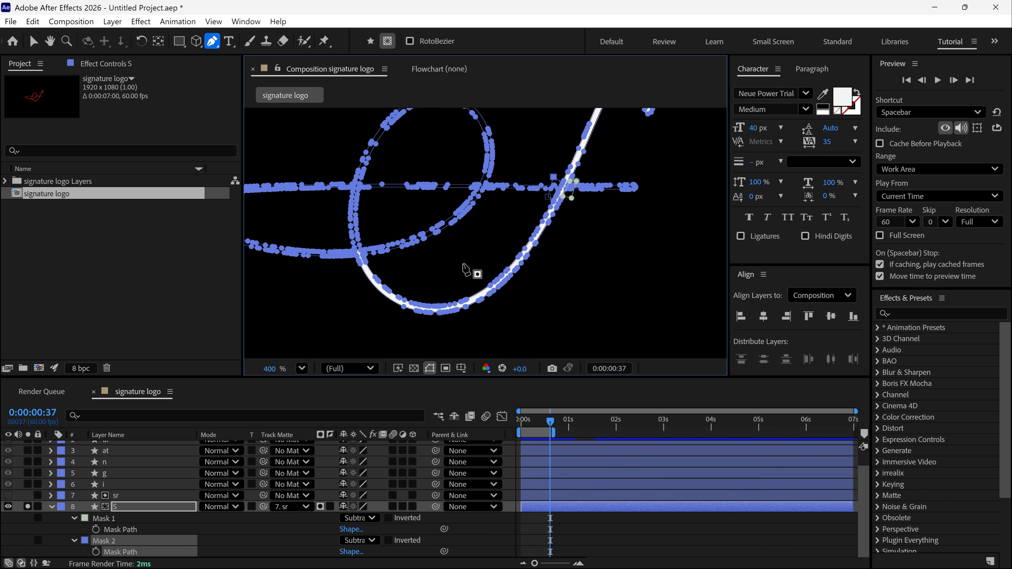
left_click_drag(437, 266, 463, 270)
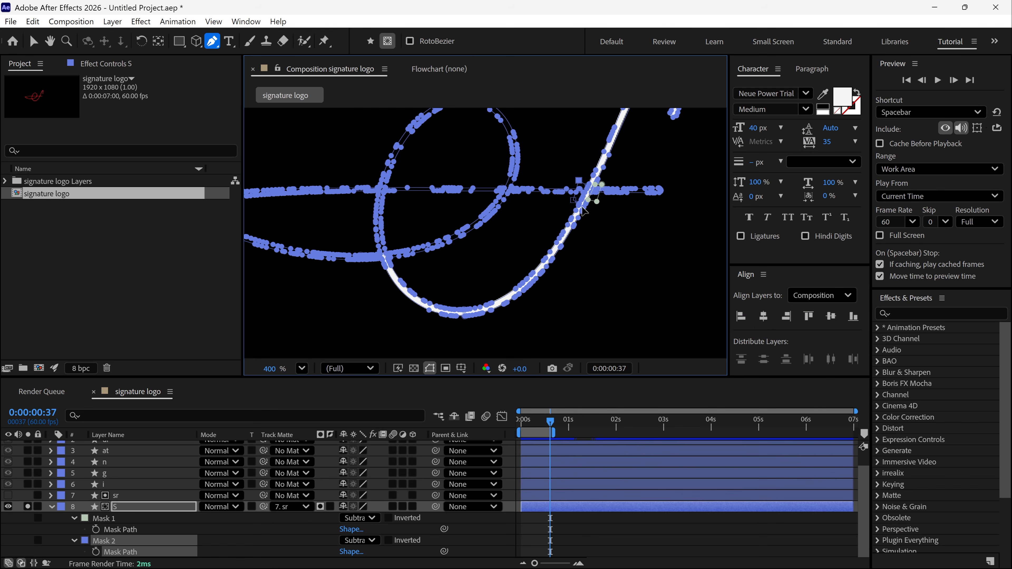
left_click(32, 21)
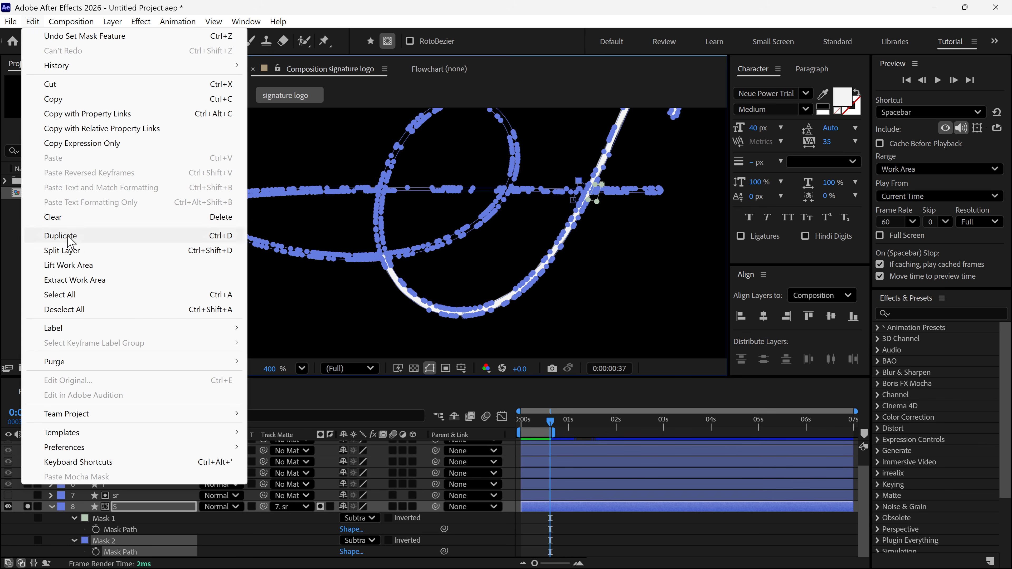
mouse_move(80, 447)
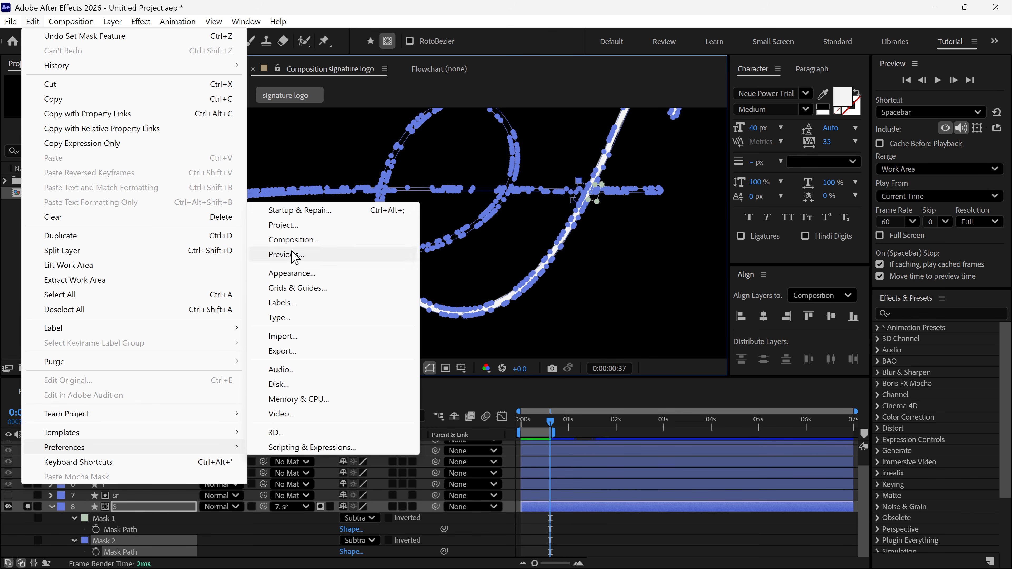
left_click(307, 275)
left_click_drag(483, 32, 538, 225)
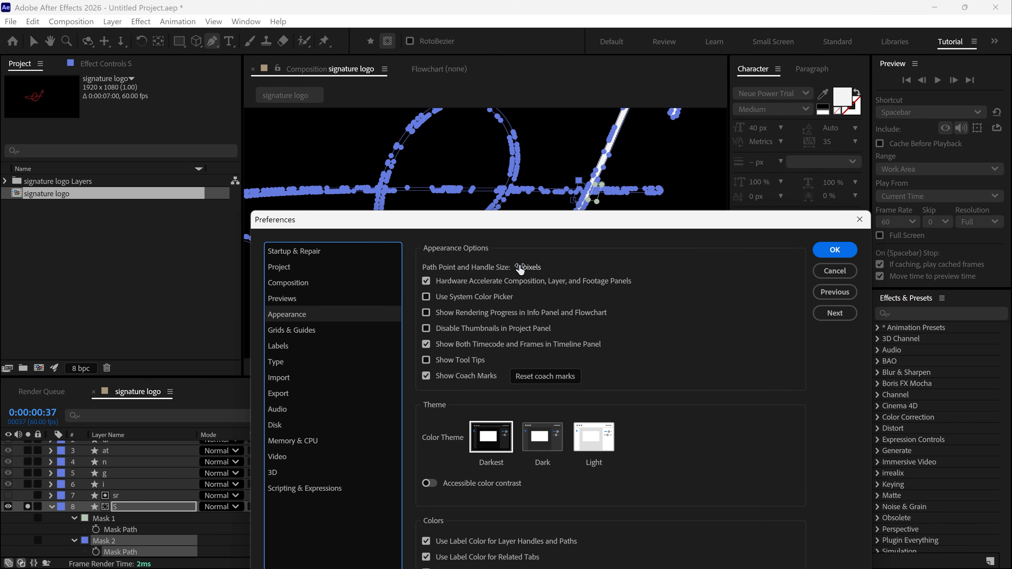
left_click(520, 267)
left_click(826, 249)
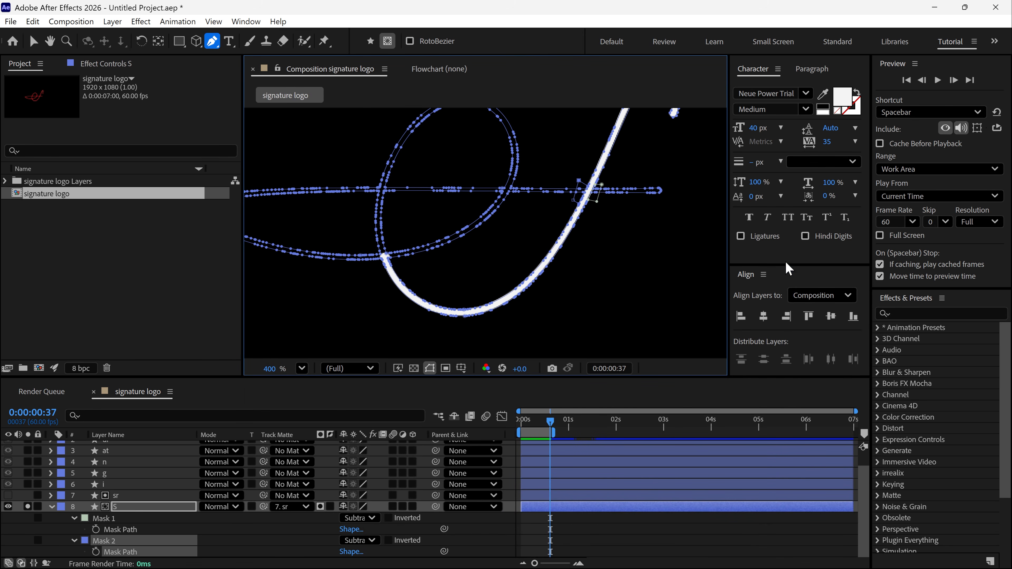
Draw two masks at 0:00:00:38 over the stray fragments on both sides of the S's lower loop crossing.
scroll(515, 200, "up", 2)
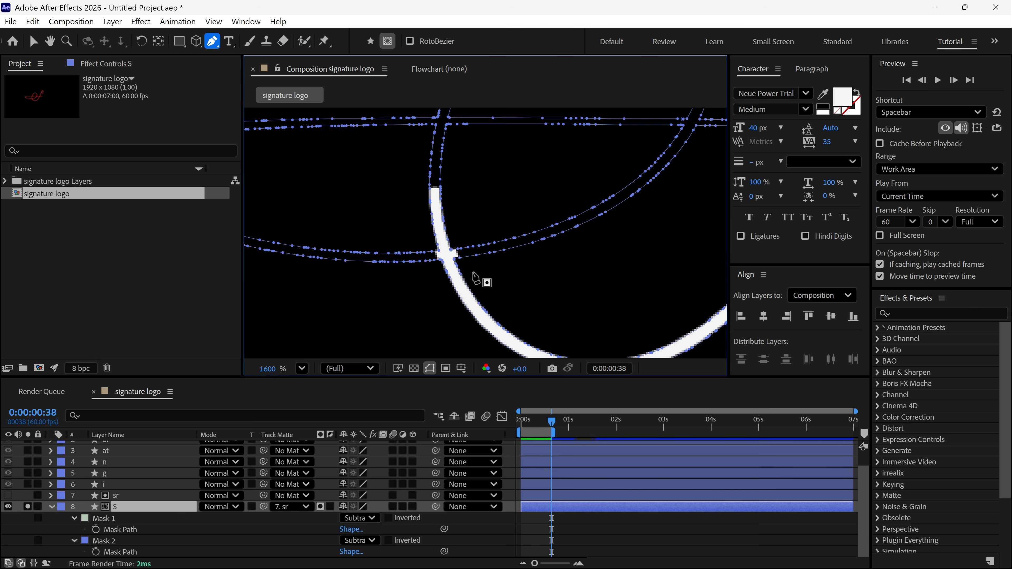
left_click_drag(413, 282, 454, 233)
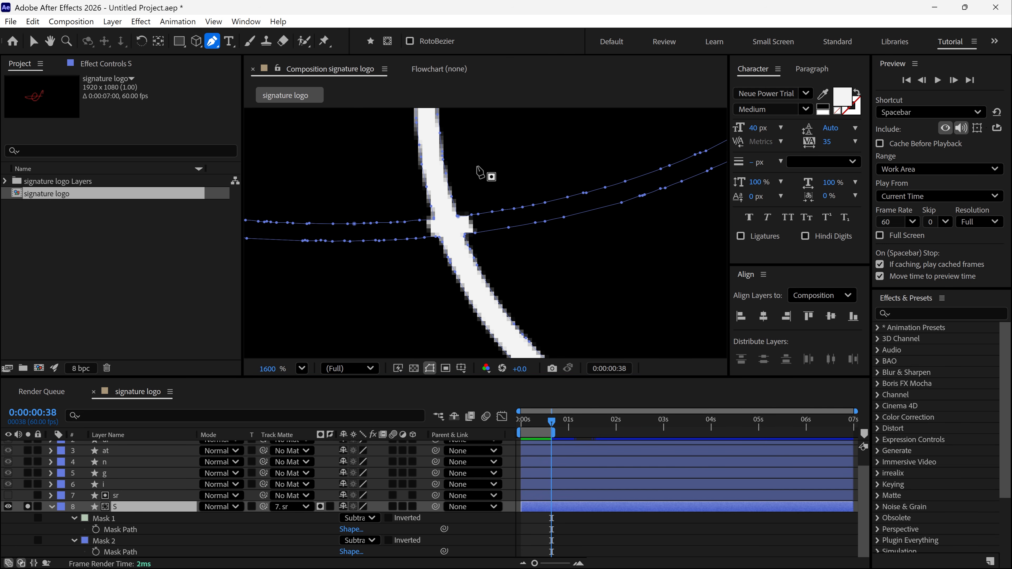
left_click_drag(480, 181, 474, 184)
left_click(505, 260)
left_click_drag(476, 257, 458, 282)
left_click(480, 181)
left_click(405, 269)
left_click(387, 196)
Reveal the S layer's masks and set Mask 3 and Mask 4 to Subtract.
key("m")
key("m")
scroll(179, 528, "down", 3)
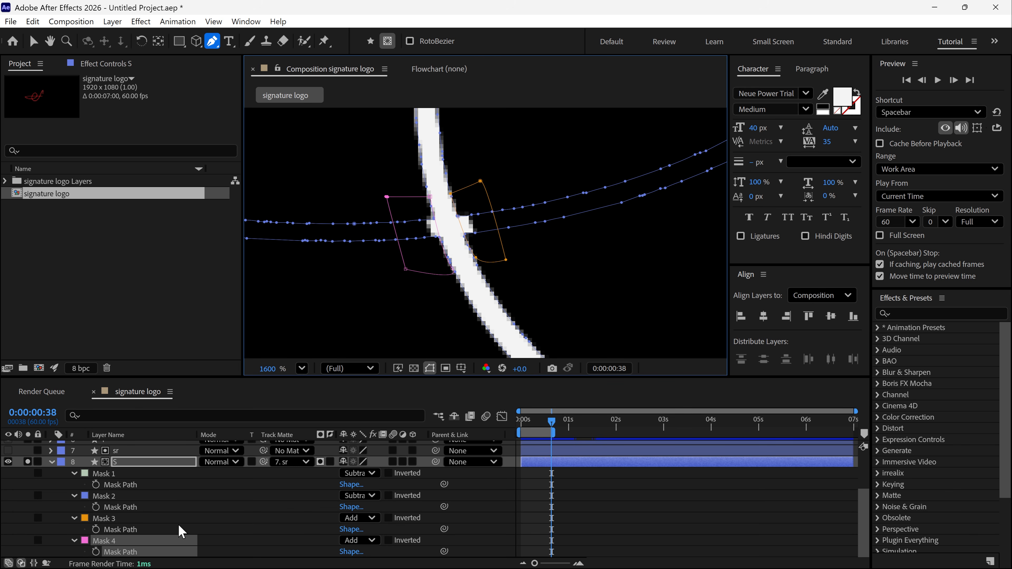
left_click(355, 520)
left_click(371, 446)
left_click(355, 540)
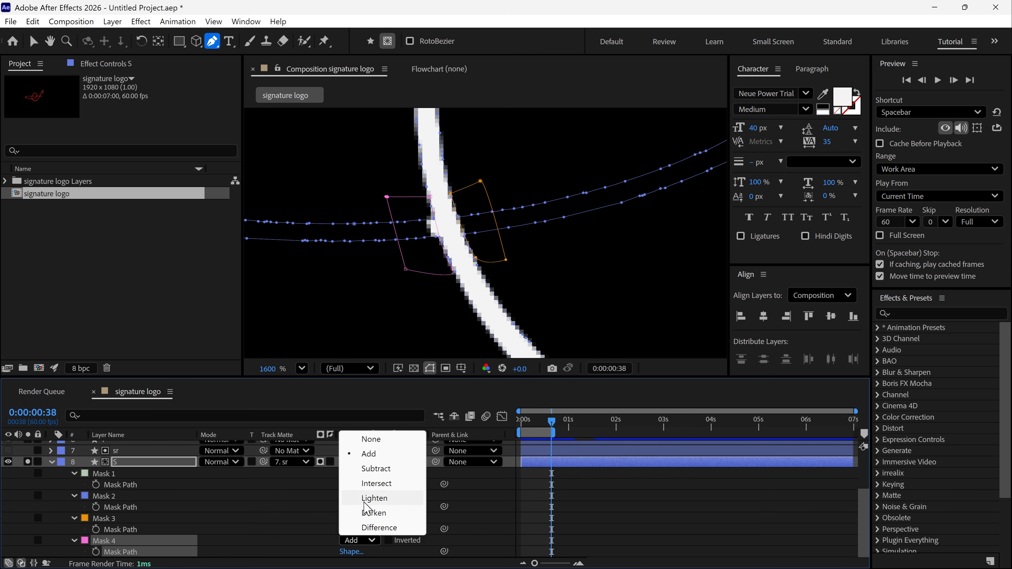
left_click(371, 468)
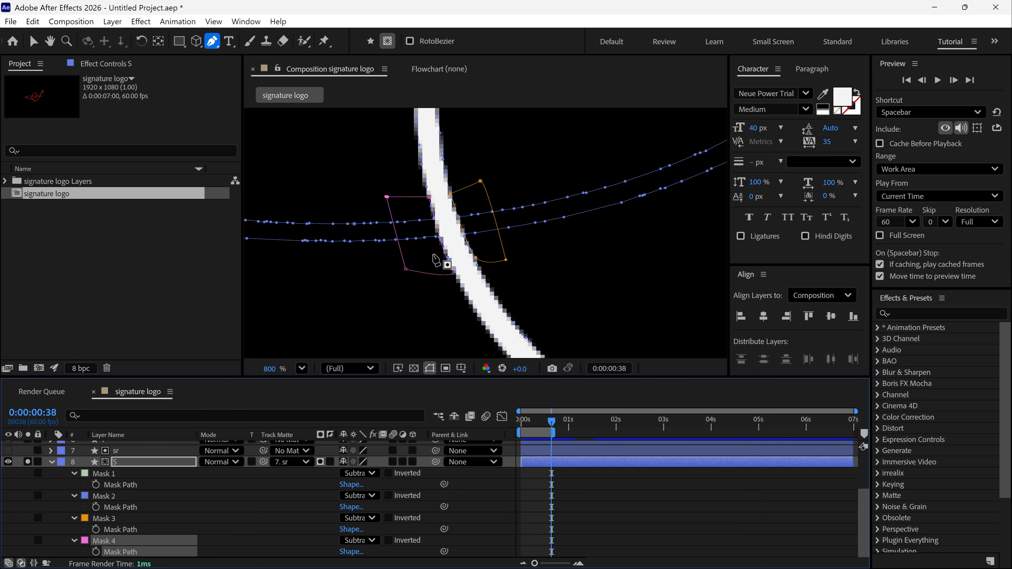
Advance the reveal past the lower loop crossing and enlarge the timeline area to list all of the S layer's masks.
key("comma")
key("comma")
scroll(492, 205, "up", 1)
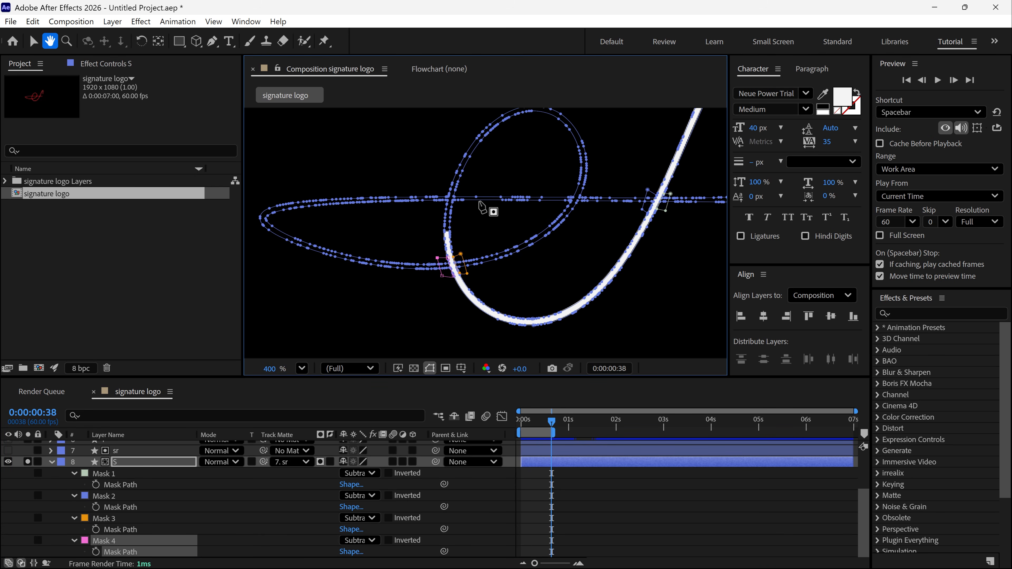
left_click(558, 428)
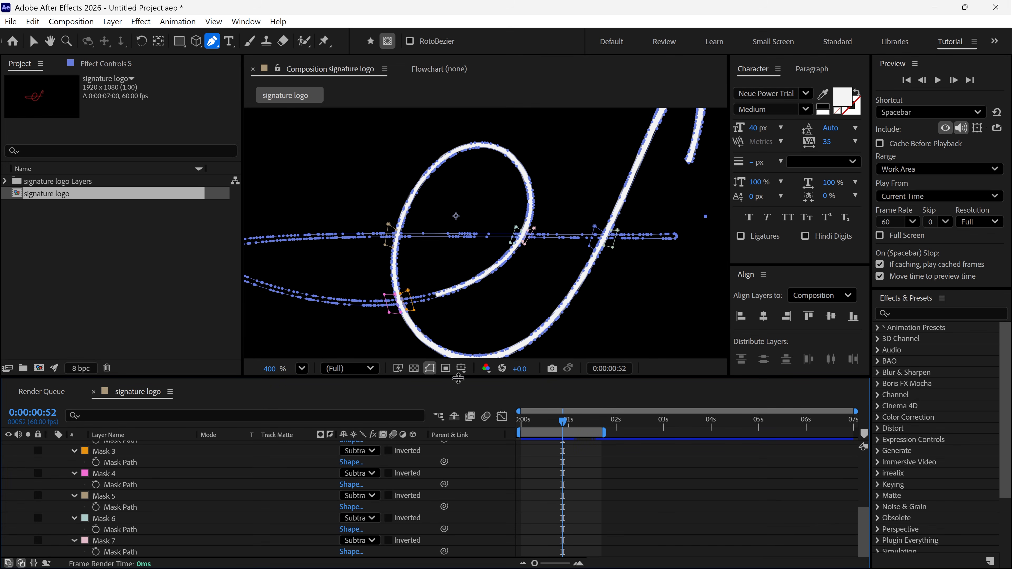
left_click_drag(459, 378, 458, 294)
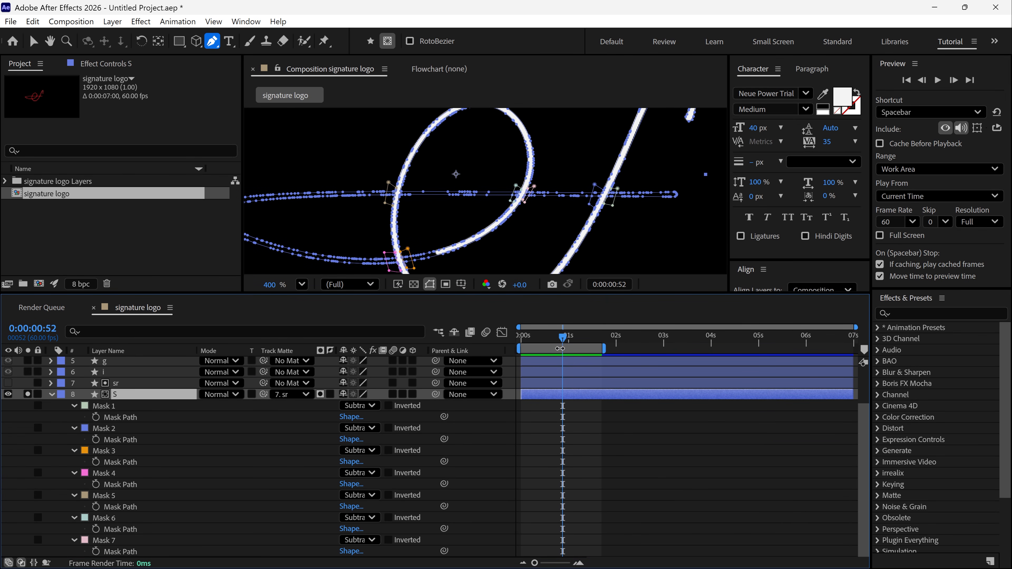
At 0:00:01:28, just before the horizontal flourish passes the S stem, enable Mask Path keyframing for Mask 1 and Mask 2.
mouse_move(562, 338)
left_mouse_down()
mouse_move(503, 348)
mouse_move(593, 346)
left_mouse_up()
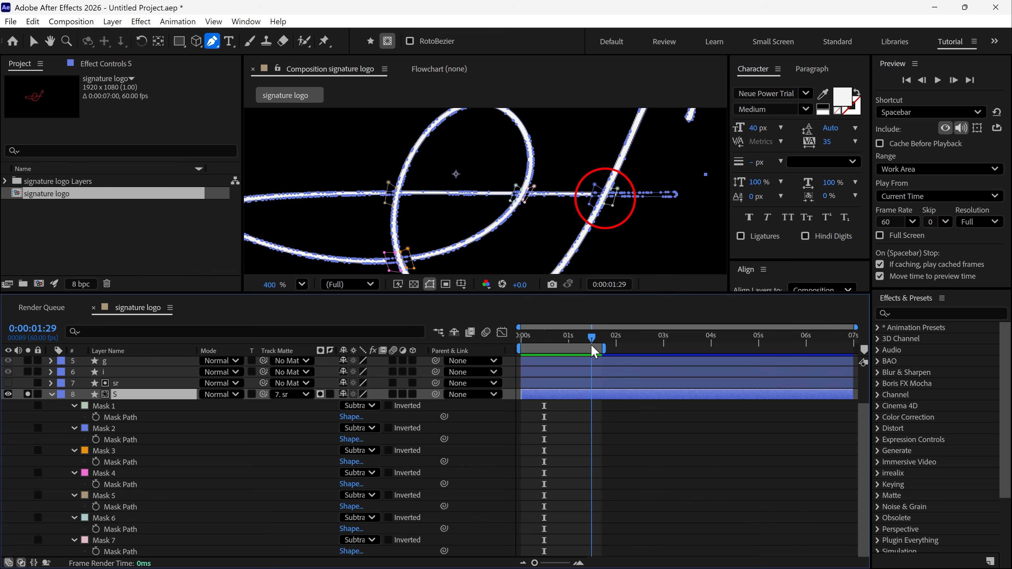
scroll(633, 243, "up", 1)
left_click_drag(634, 227, 399, 229)
key("g")
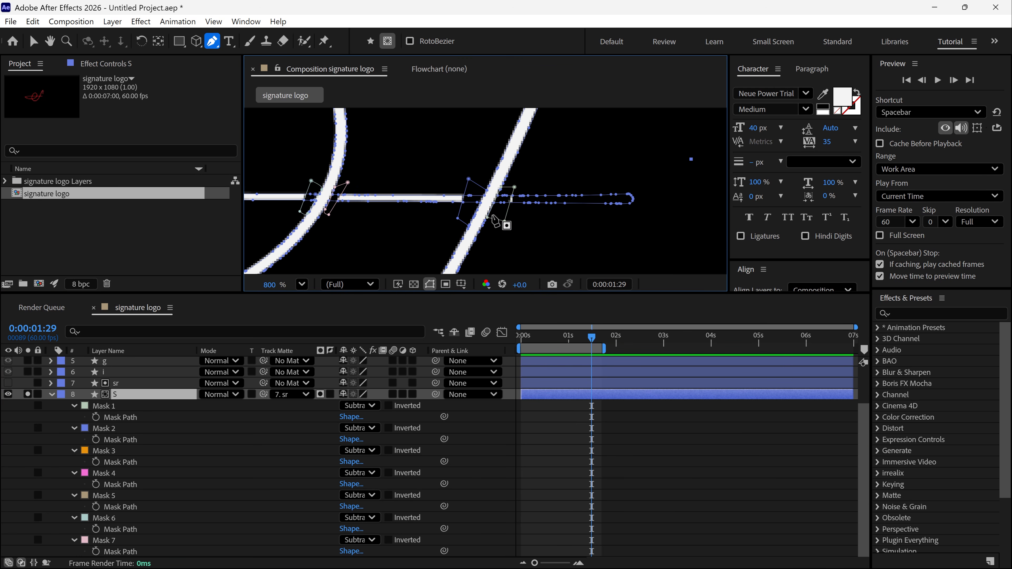
scroll(498, 221, "up", 1)
mouse_move(597, 346)
left_mouse_down()
mouse_move(585, 343)
mouse_move(598, 345)
left_mouse_up()
left_click(954, 81)
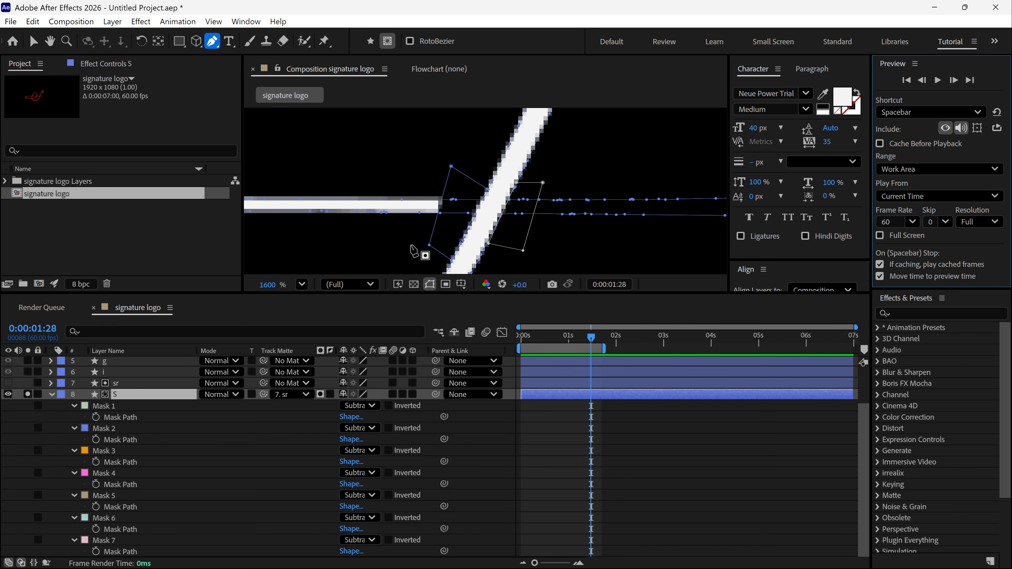
left_click(95, 418)
left_click(95, 439)
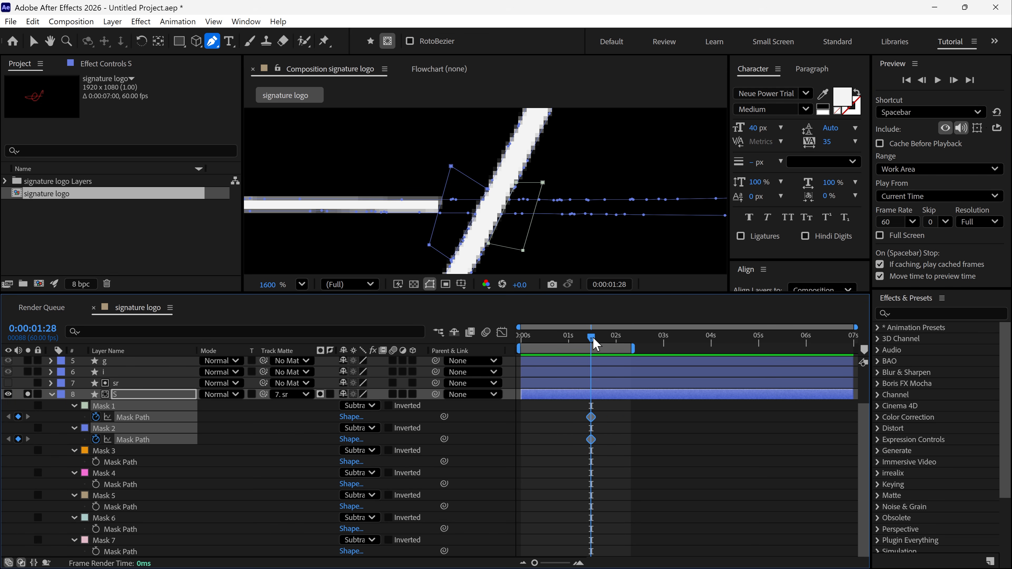
Advance to 0:00:01:29 and move Mask 1 and Mask 2 down, clear of the horizontal flourish.
left_click_drag(592, 337, 591, 343)
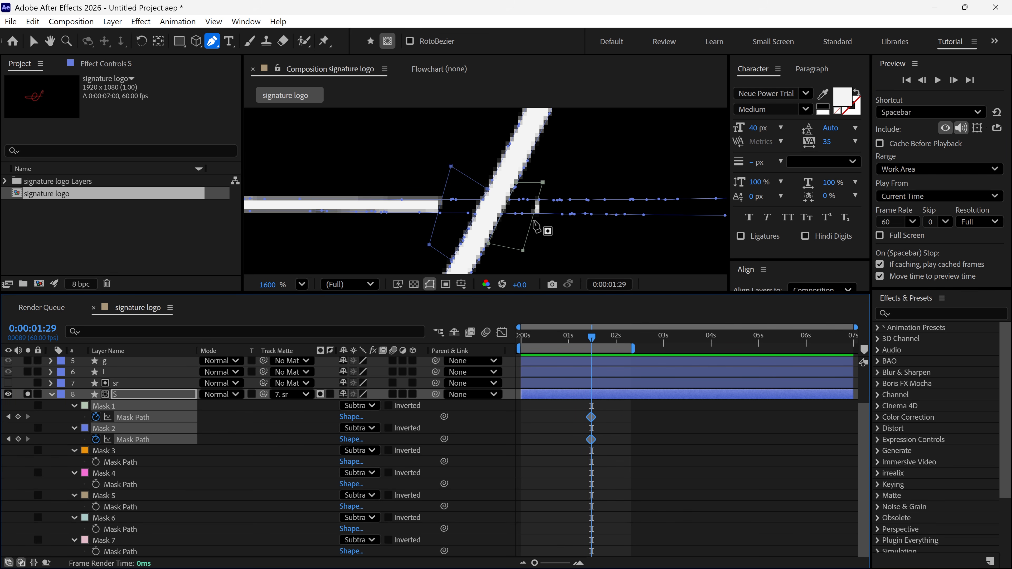
left_click_drag(451, 171, 433, 227)
key("ctrl+t")
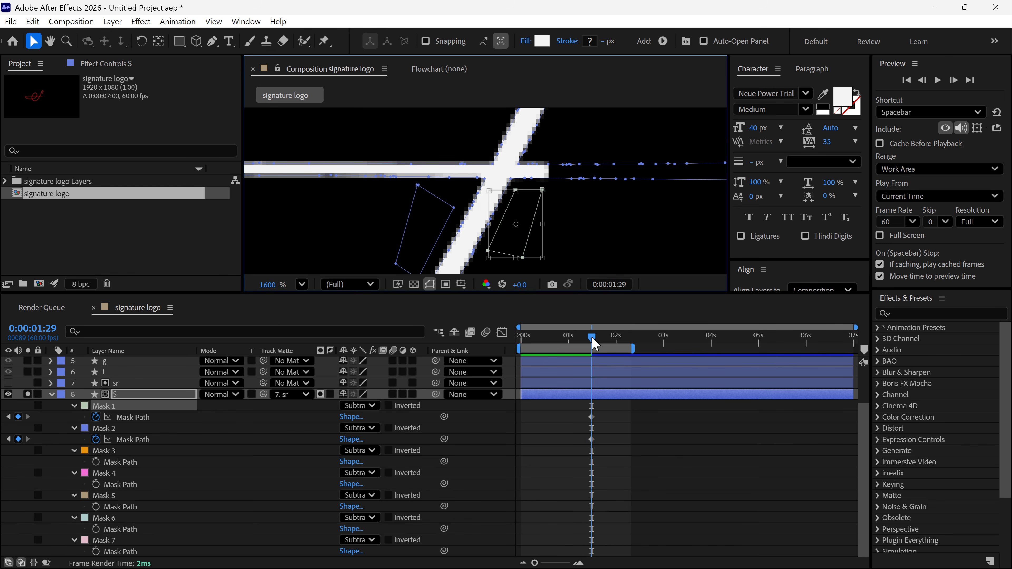
Play back the S reveal around the stem crossing and inspect the flourish's crossing with the upper loop at 0:00:01:27.
mouse_move(591, 338)
left_mouse_down()
mouse_move(599, 343)
mouse_move(579, 344)
mouse_move(592, 350)
mouse_move(571, 352)
mouse_move(594, 354)
left_mouse_up()
scroll(562, 229, "down", 1)
scroll(560, 224, "down", 1)
key("space")
key("space")
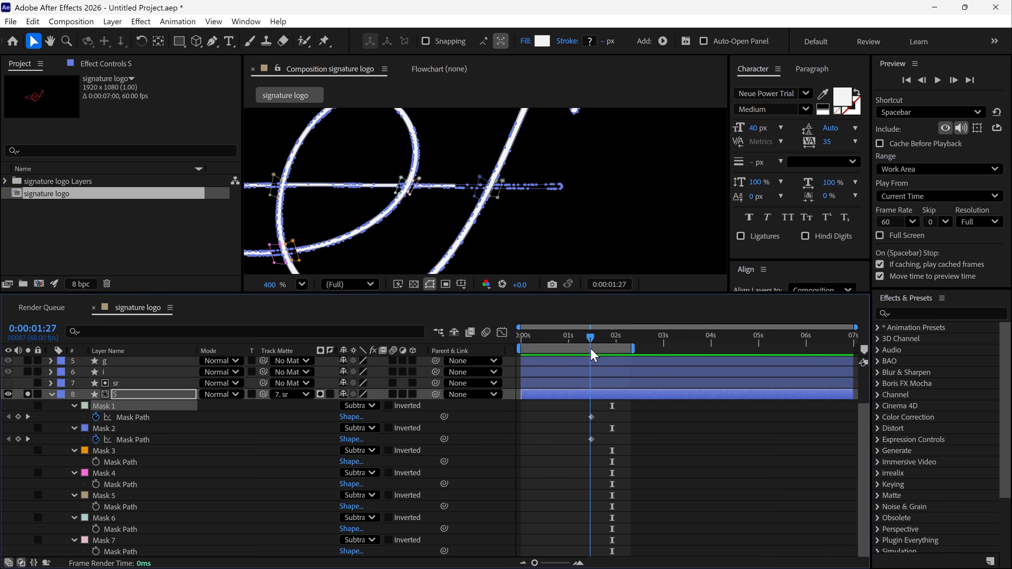
scroll(529, 212, "up", 5)
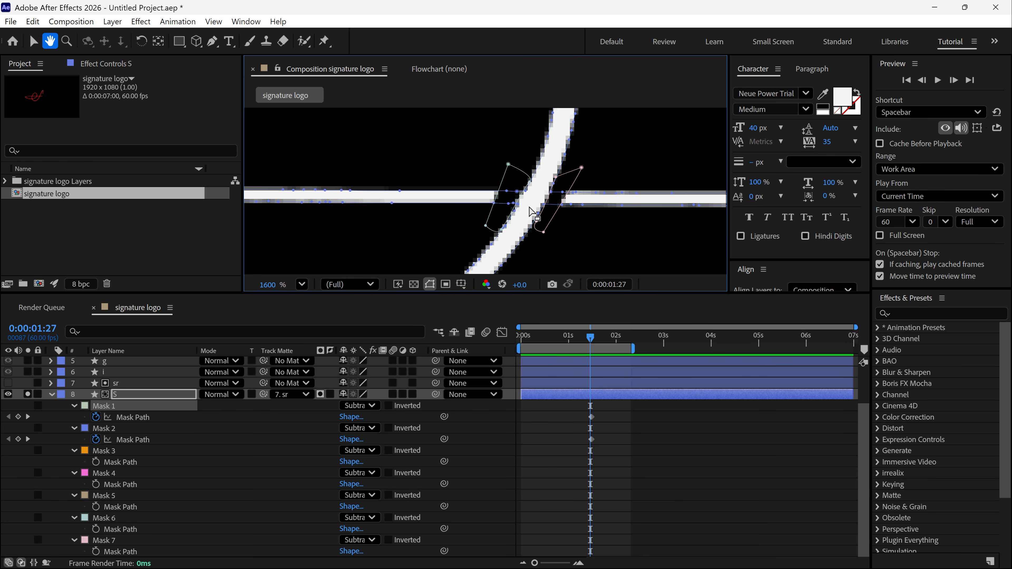
key("v")
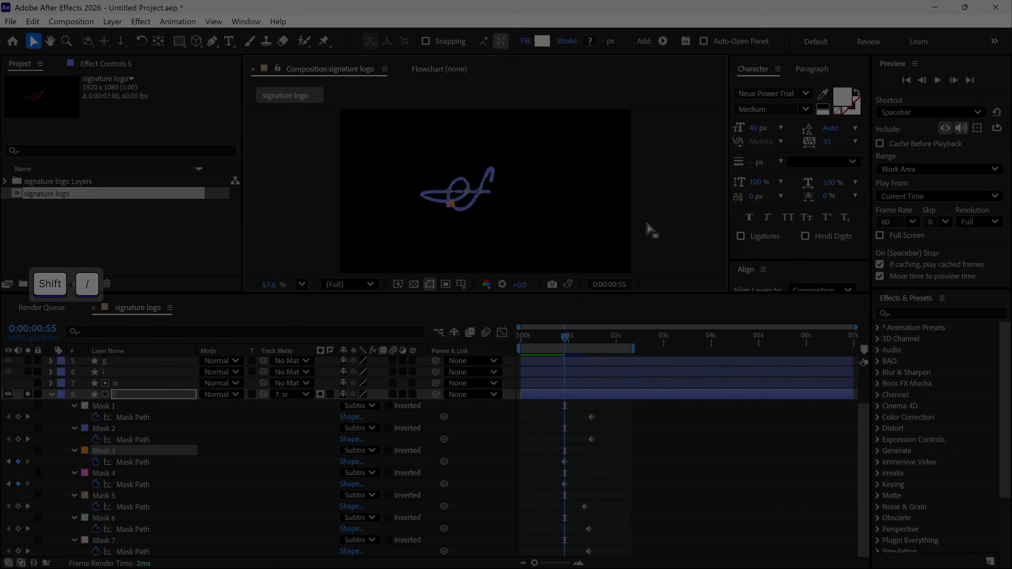
Deselect the S layer and preview its masked reveal from the start of the composition.
scroll(477, 228, "up", 3)
key("v")
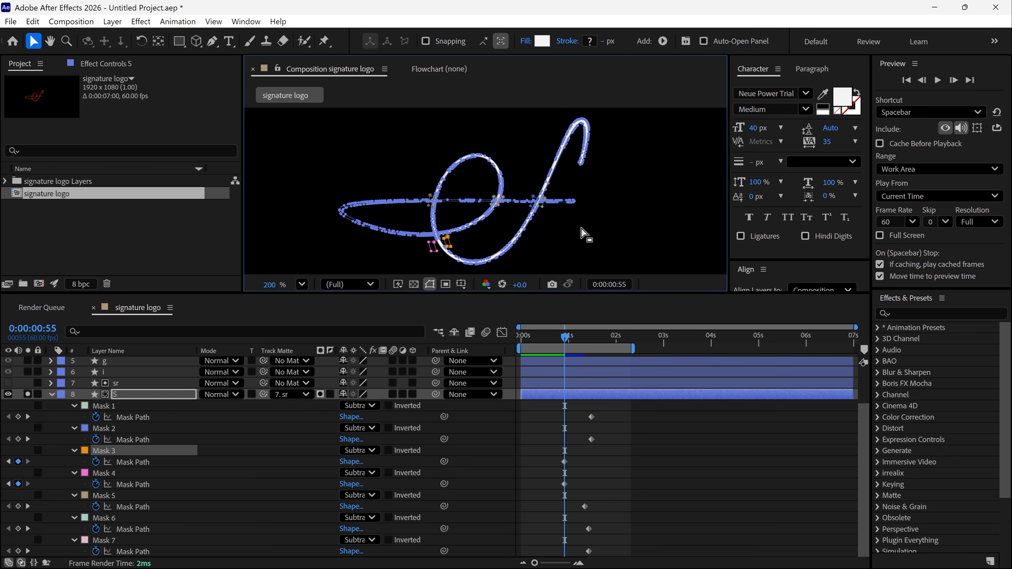
left_click(583, 229)
left_click(645, 222)
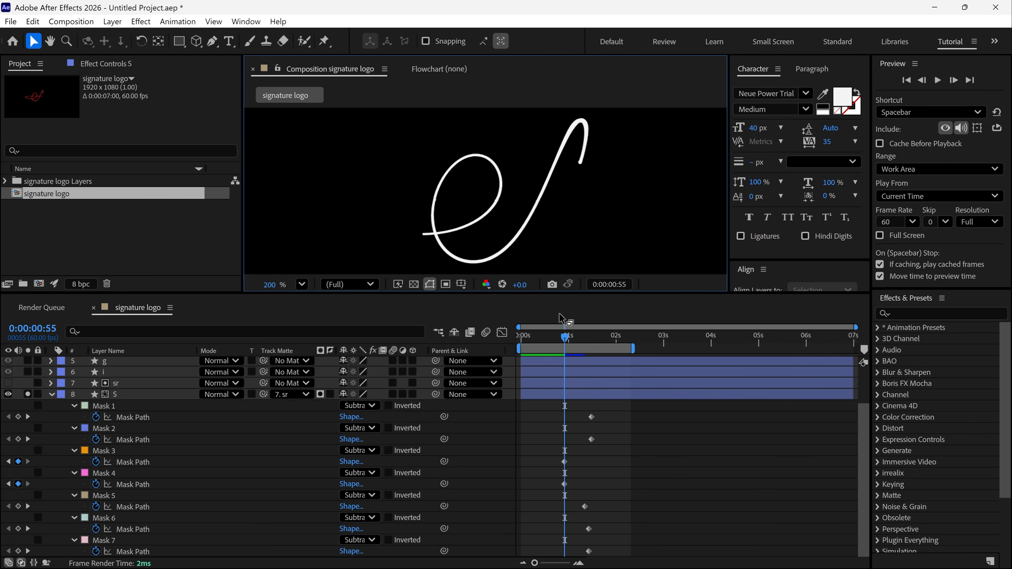
left_click(548, 348)
left_click_drag(551, 339, 511, 361)
key("space")
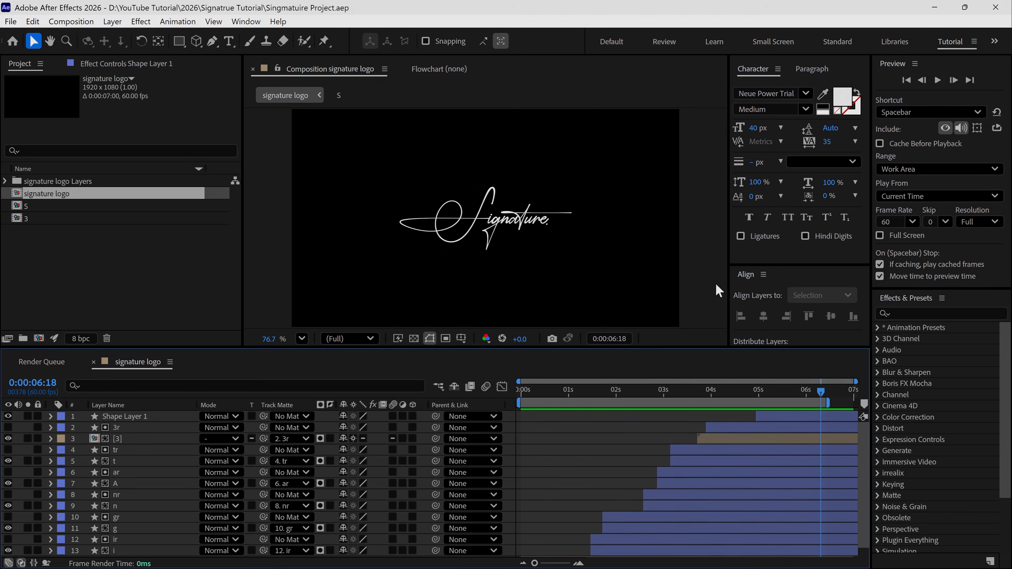
Play the complete signature animation in the enlarged composition view and restore the full workspace.
left_click(937, 81)
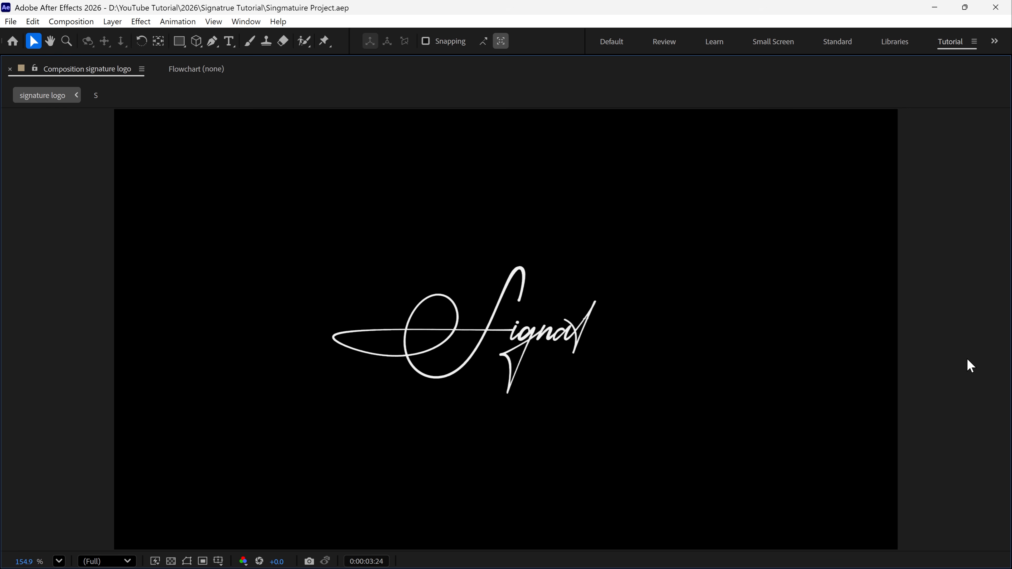
key("grave")
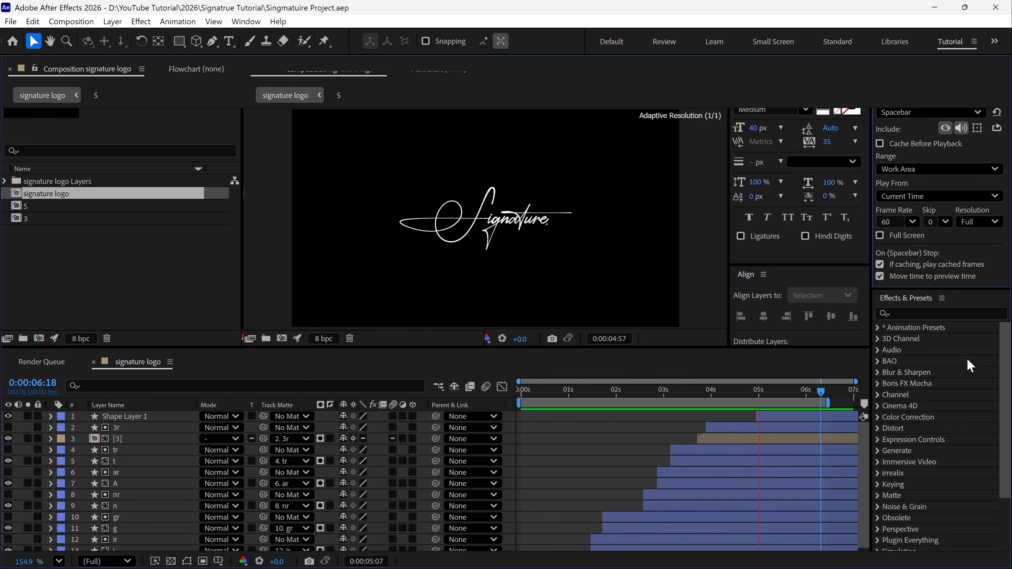